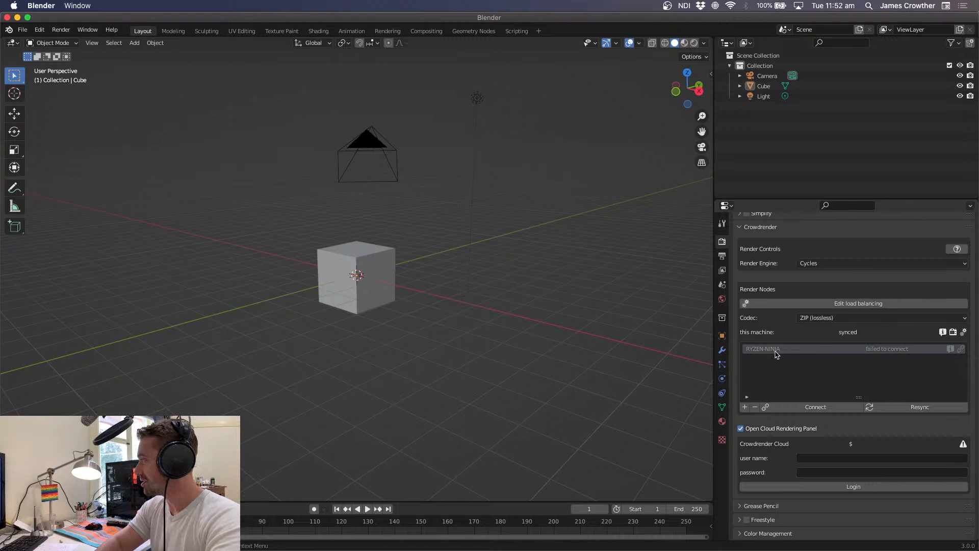
Try to connect to the RYZEN-NINJA render node using its listed IP address
click(961, 351)
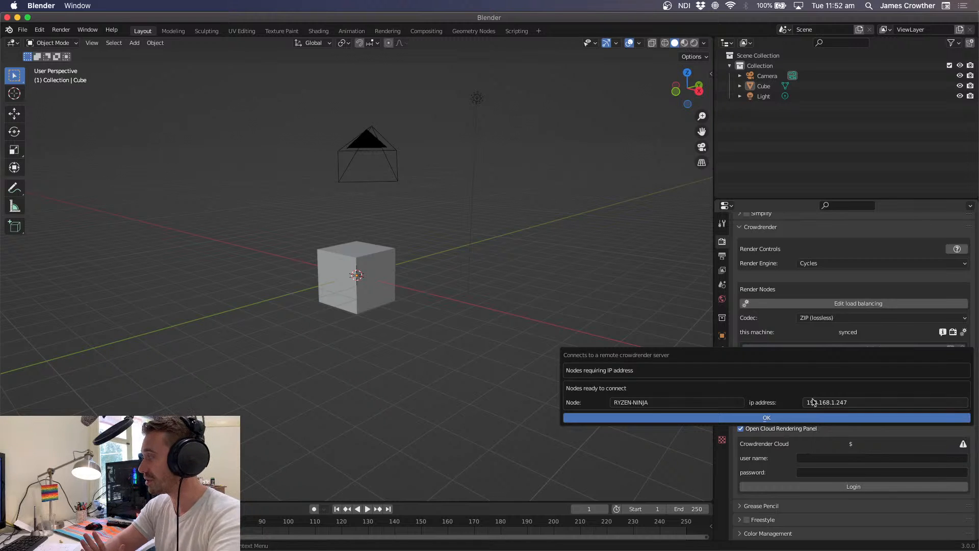
click(764, 418)
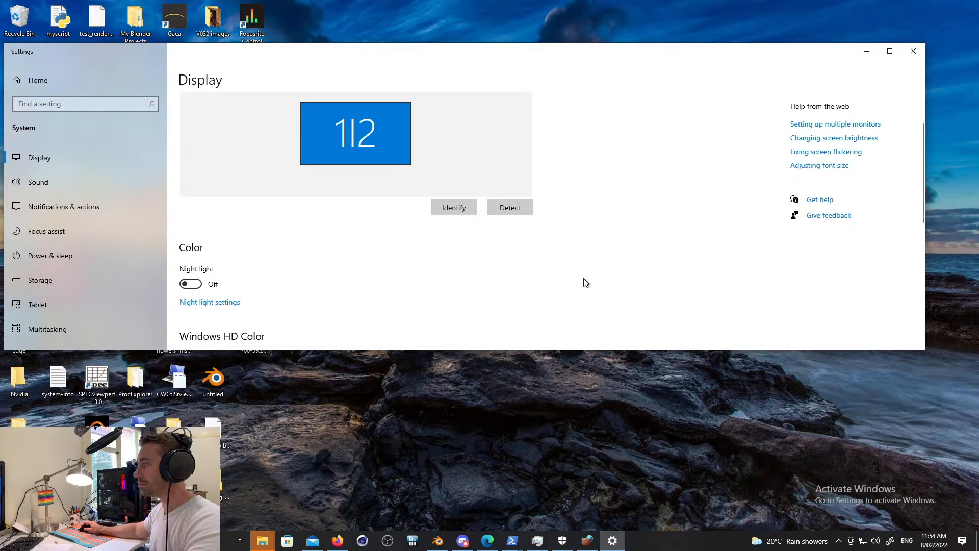
Switch to Blender on the Windows machine and check the starting port and port range in the CrowdRender add-on preferences
click(440, 545)
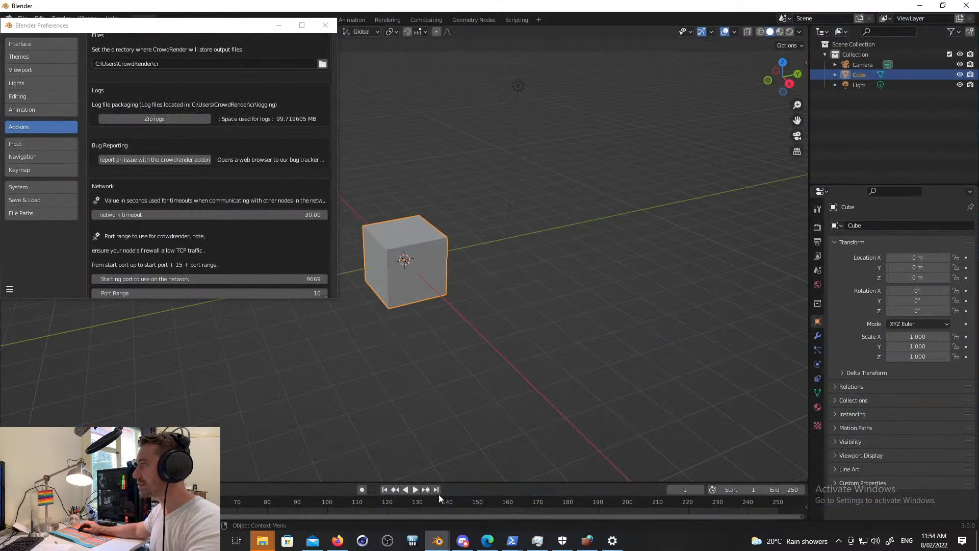
click(322, 25)
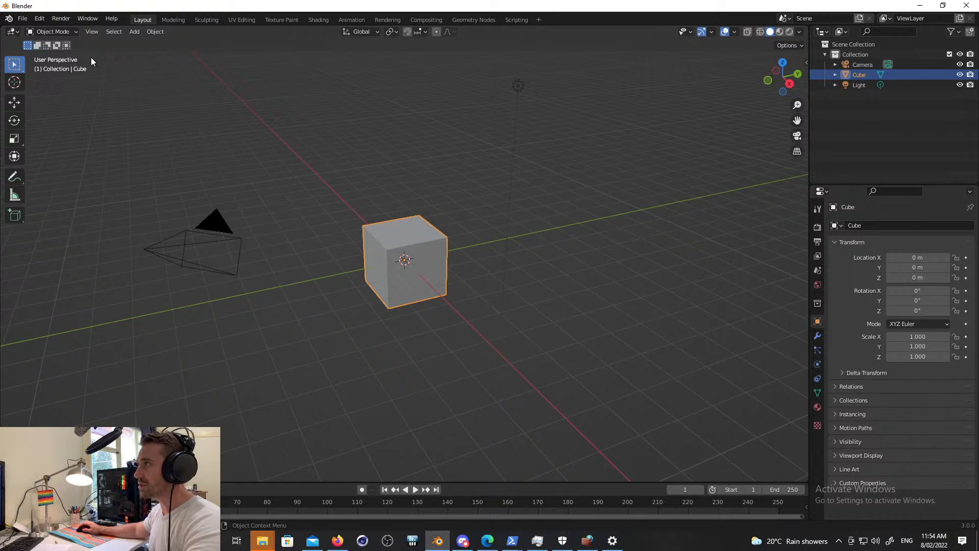
click(40, 21)
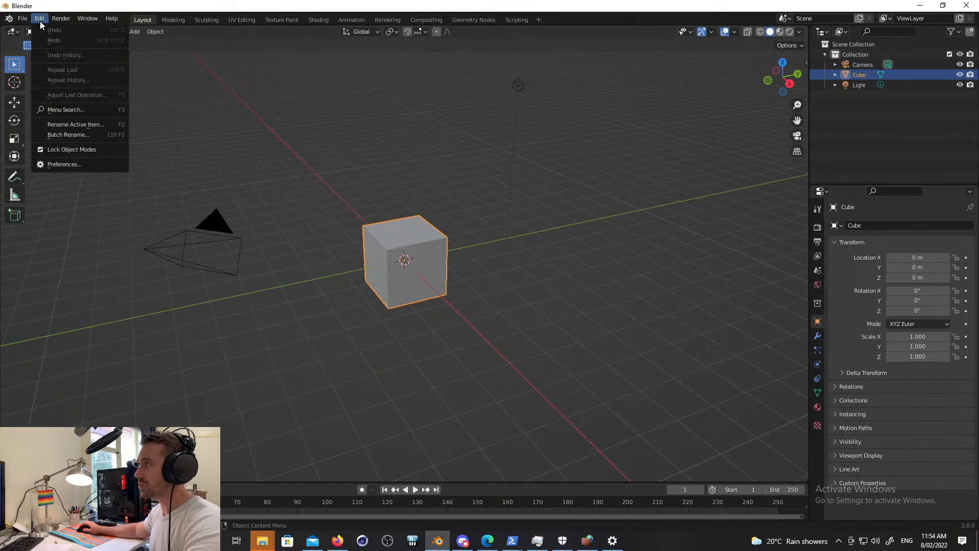
click(62, 164)
scroll(287, 223, down, 6)
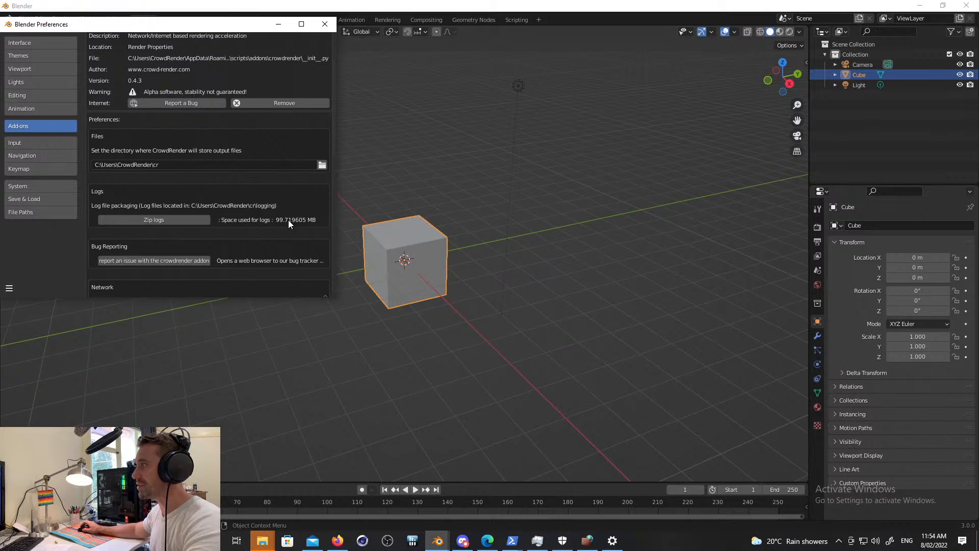
scroll(289, 220, down, 3)
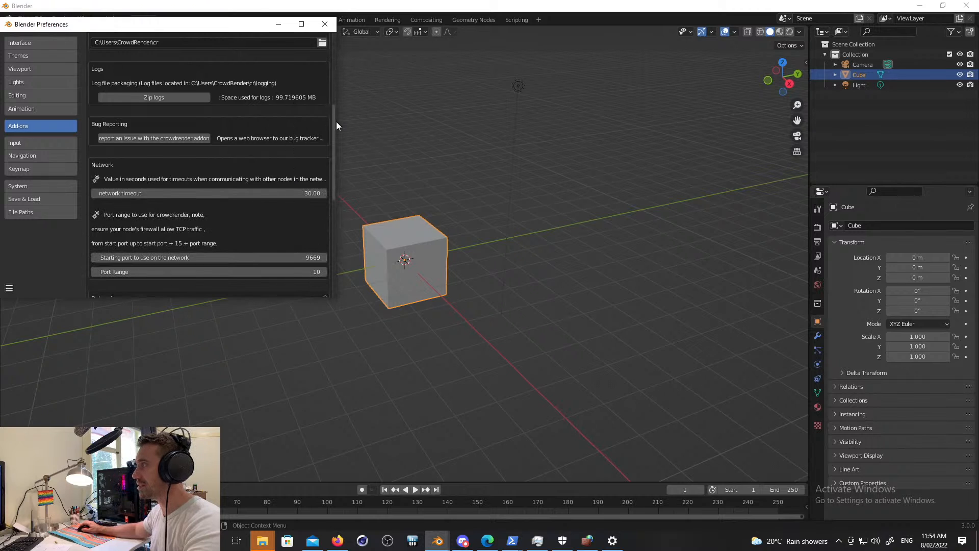
click(325, 24)
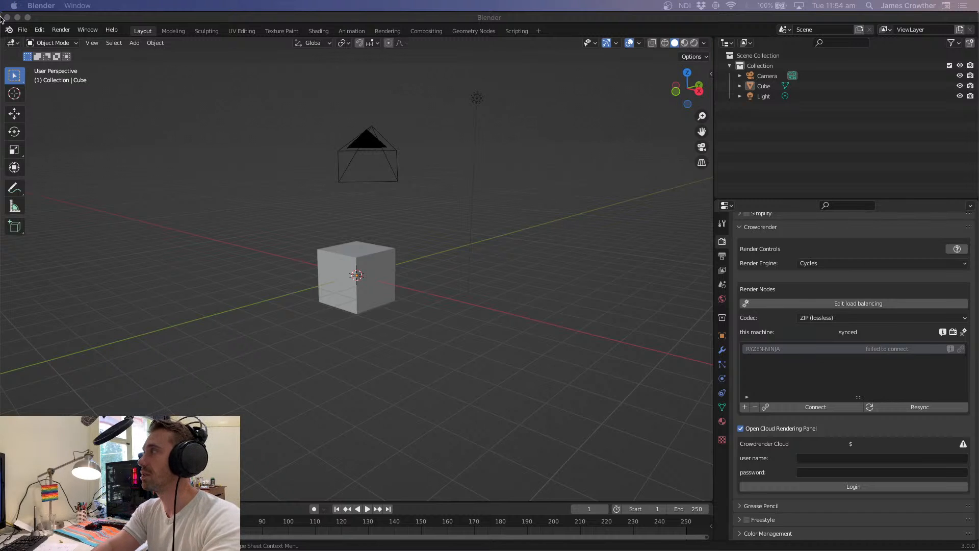
Check the starting port and port range in the CrowdRender add-on preferences on the Mac
click(41, 30)
click(63, 188)
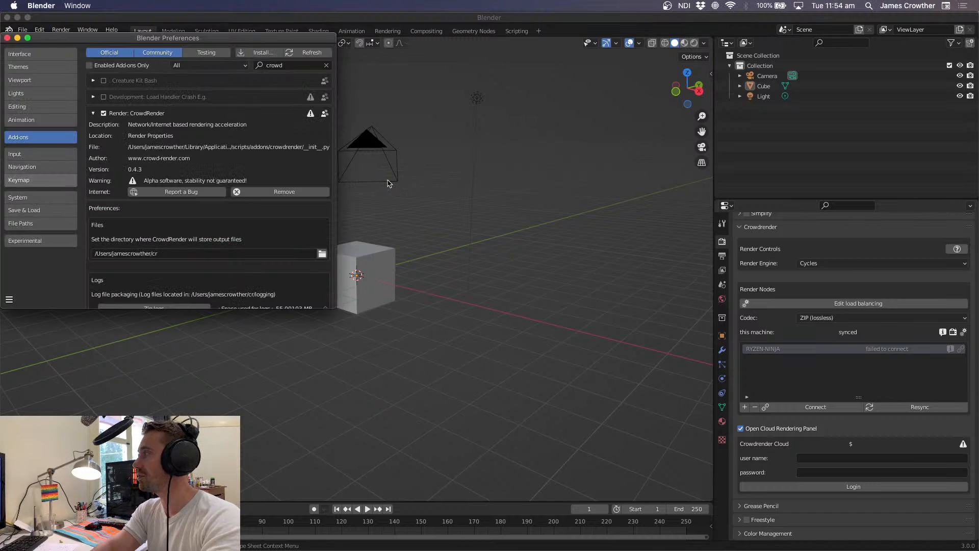
scroll(237, 162, down, 8)
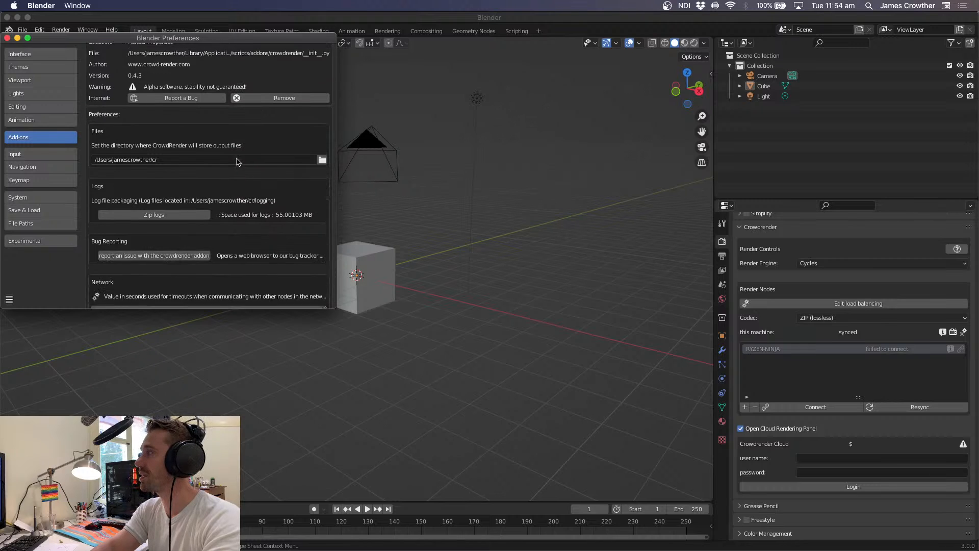
scroll(237, 162, down, 1)
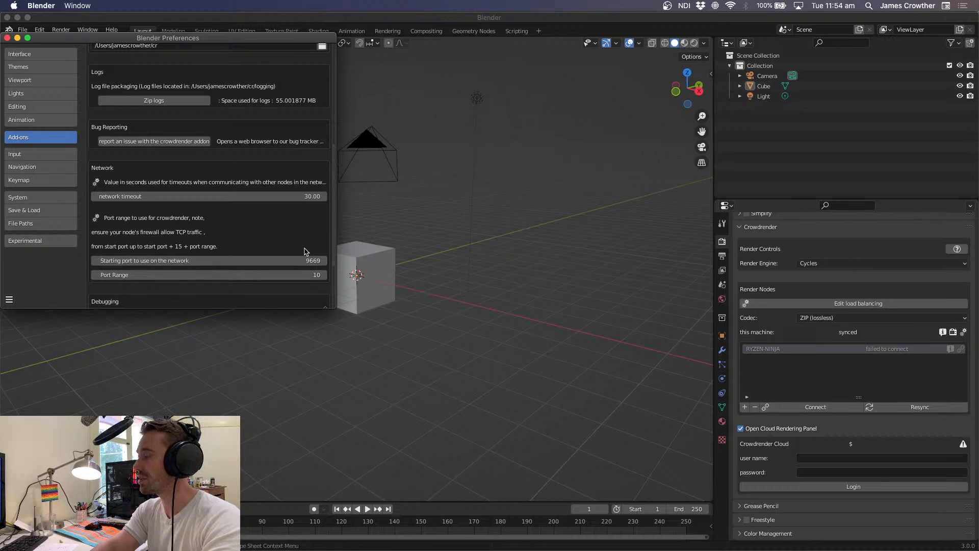
click(8, 39)
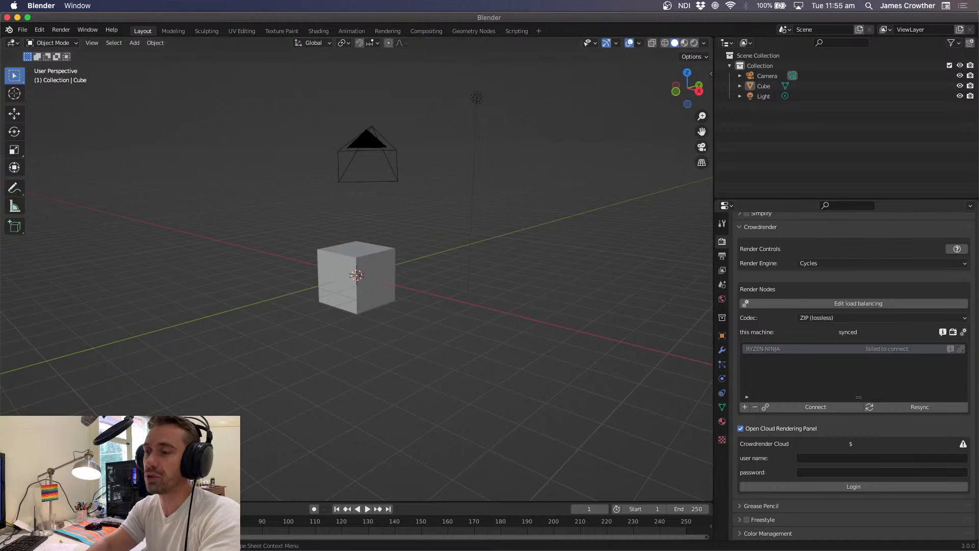
Open Windows Defender Firewall with Advanced Security on the Windows machine, closing the Windows Security window
mouse_move(163, 549)
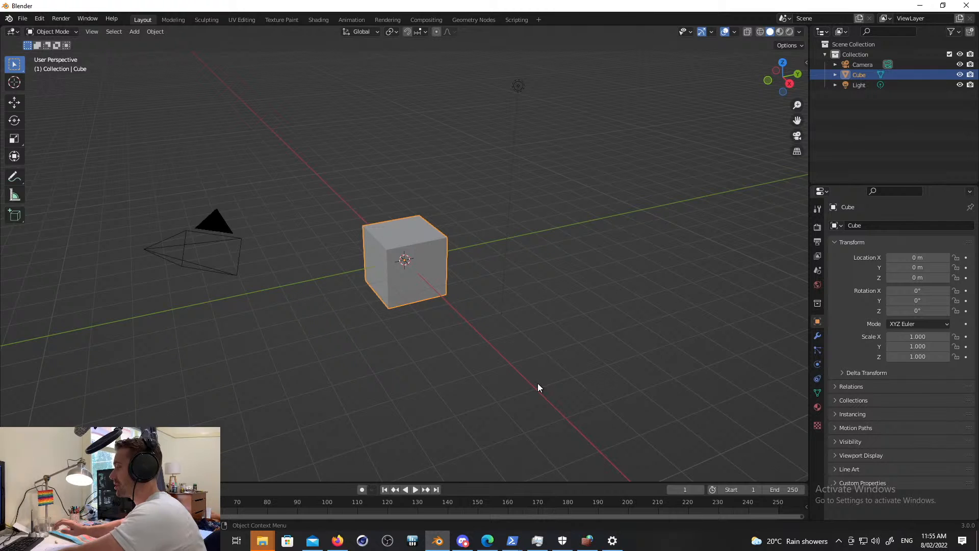
key(super)
text(firewall)
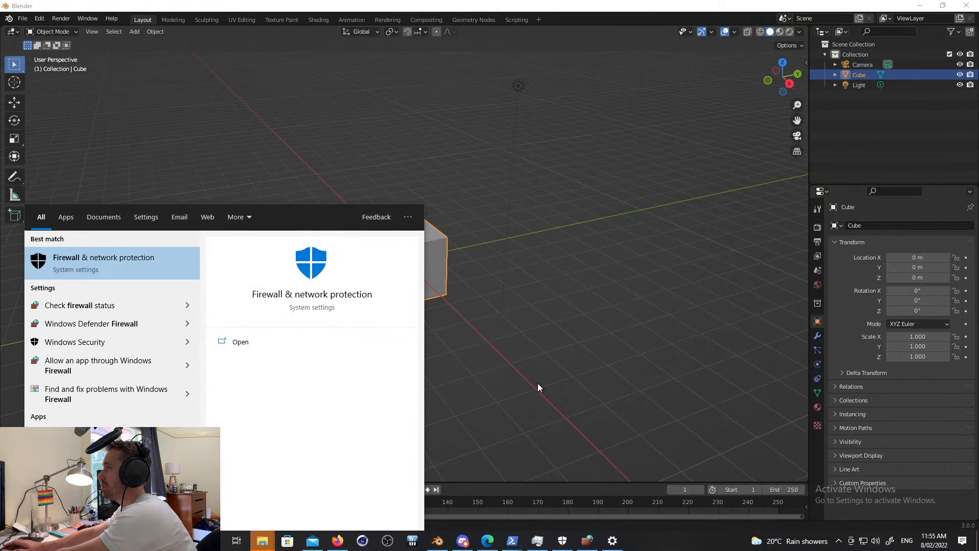
key(Return)
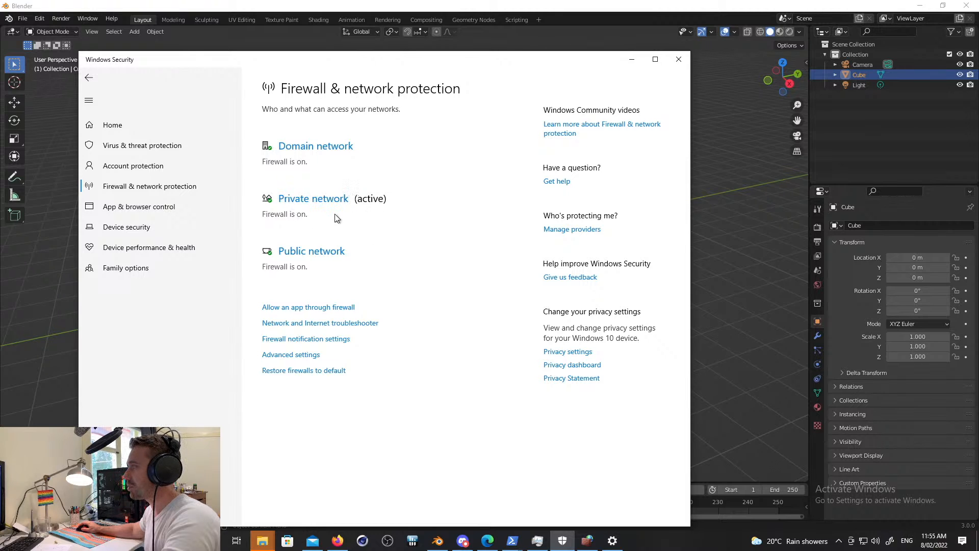
click(304, 357)
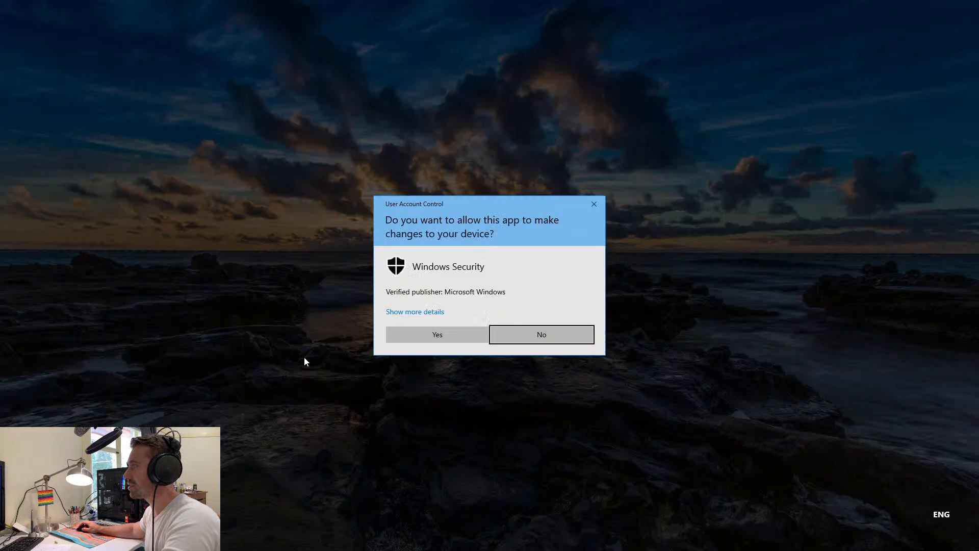
click(408, 338)
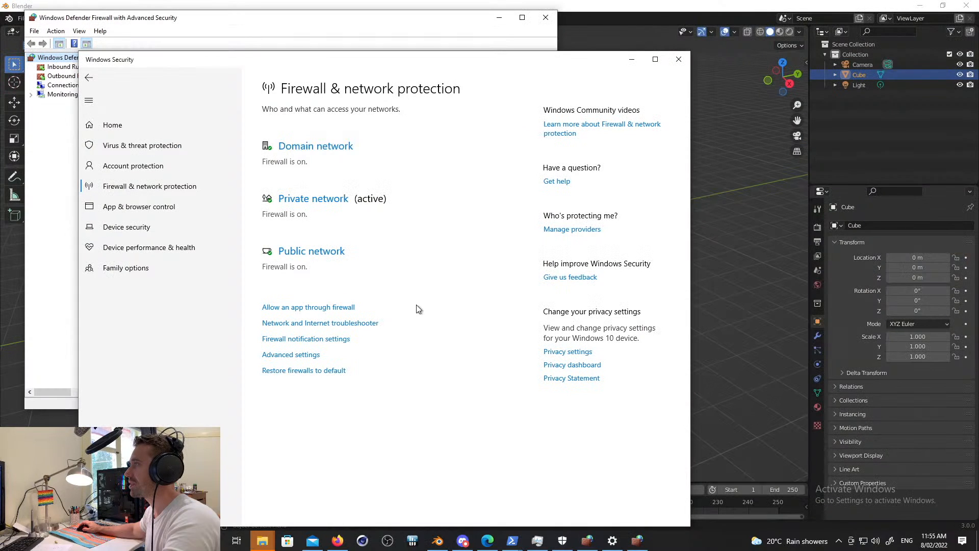
click(679, 59)
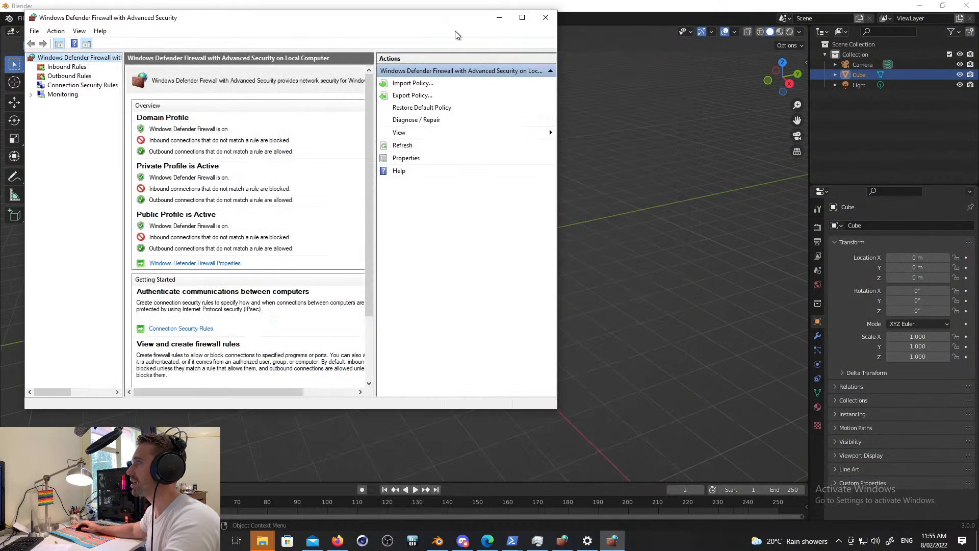
drag(452, 21, 601, 70)
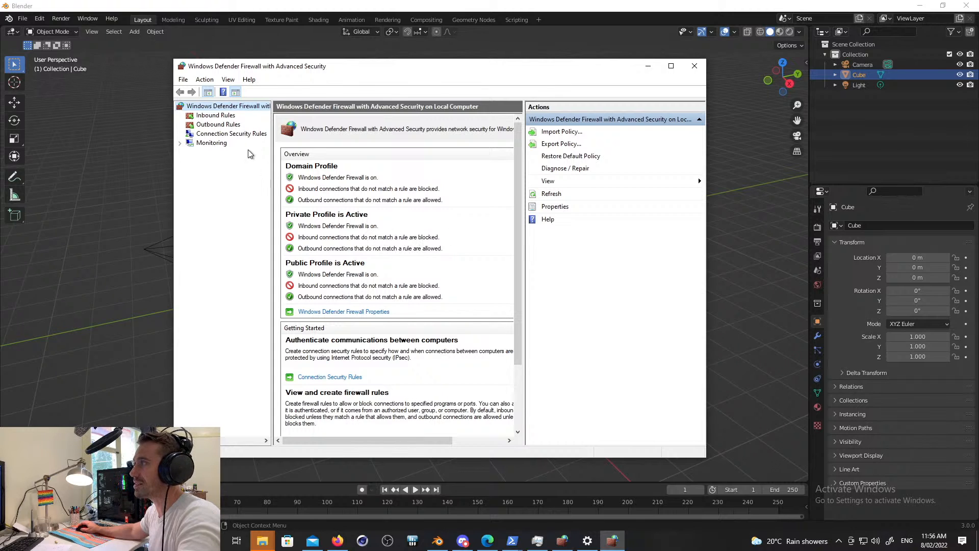
Show the firewall's inbound rules in a maximized window and widen the Program column to reveal the full program paths
click(222, 116)
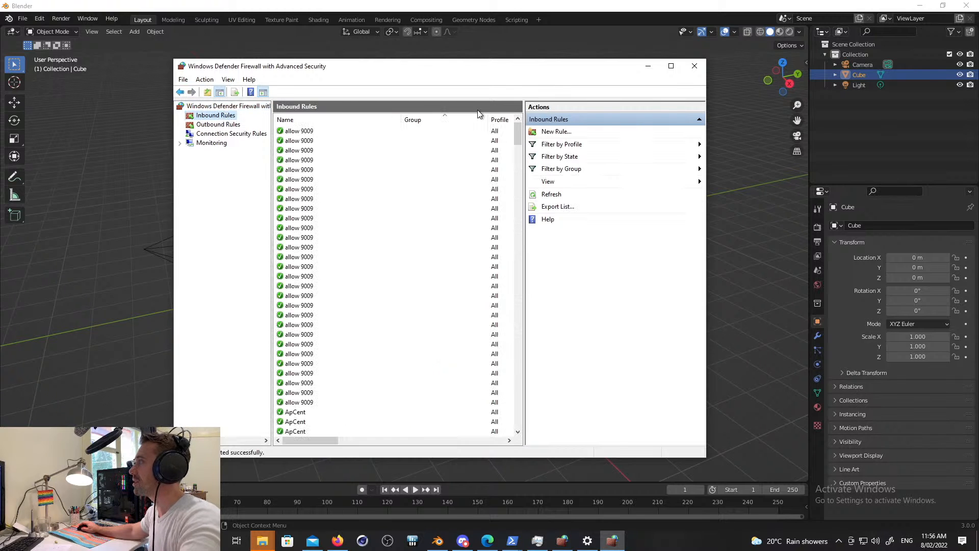
click(673, 66)
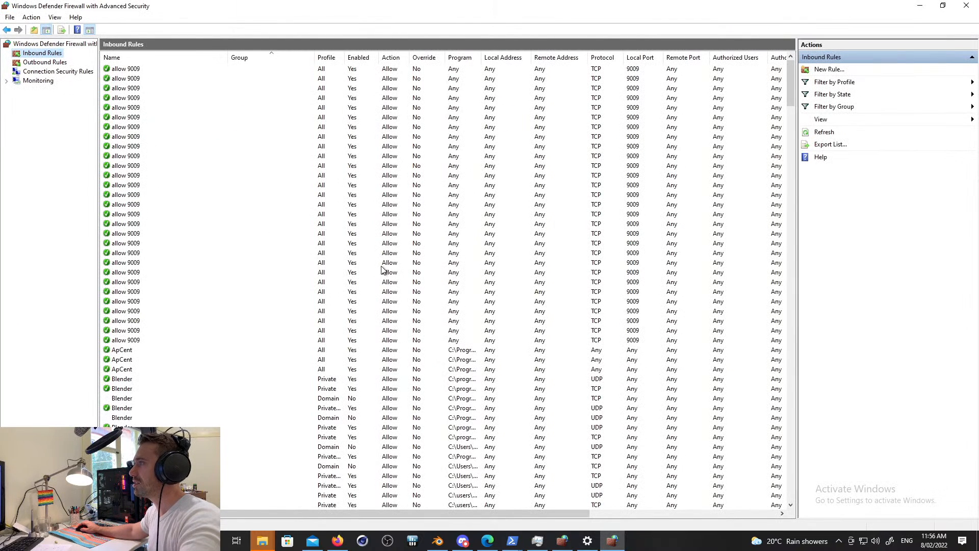
click(131, 72)
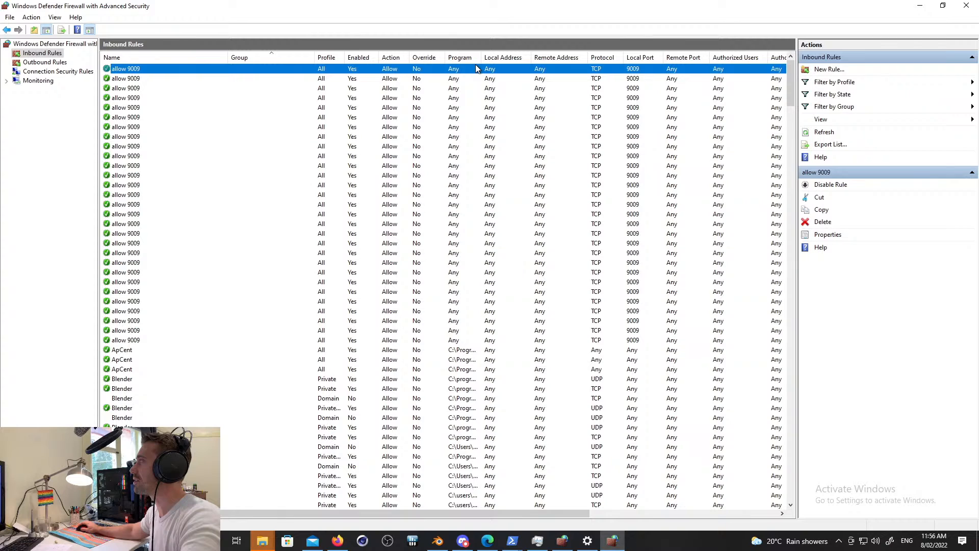
drag(480, 57, 769, 61)
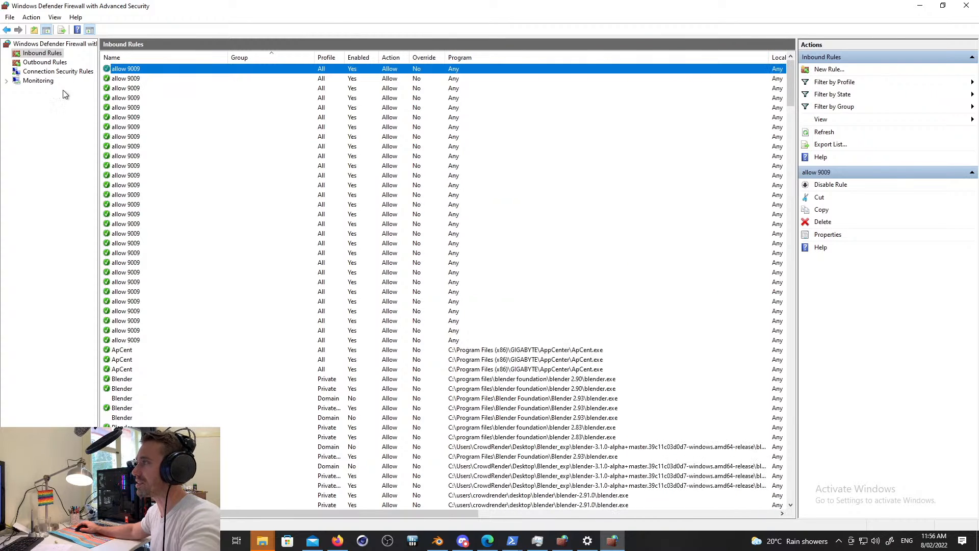
click(124, 79)
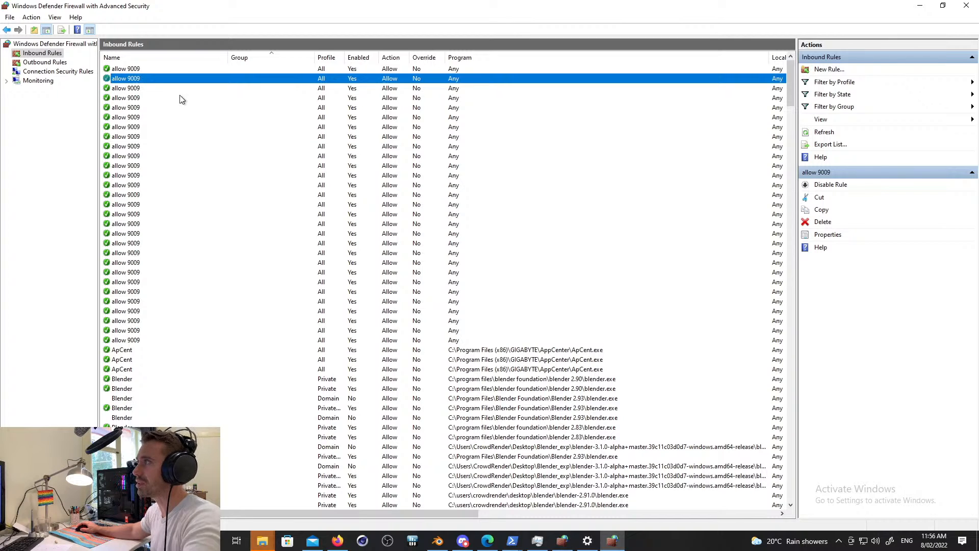
click(129, 72)
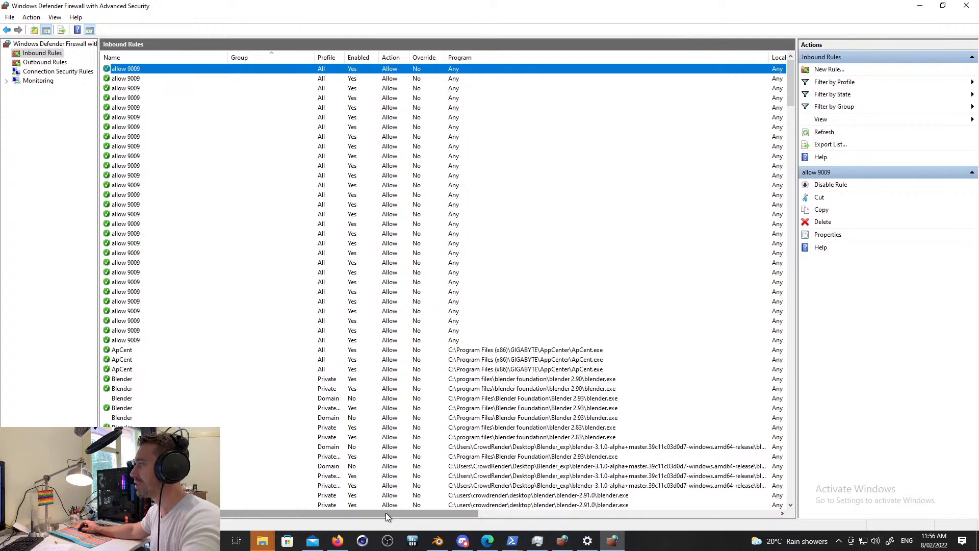
drag(385, 513, 351, 510)
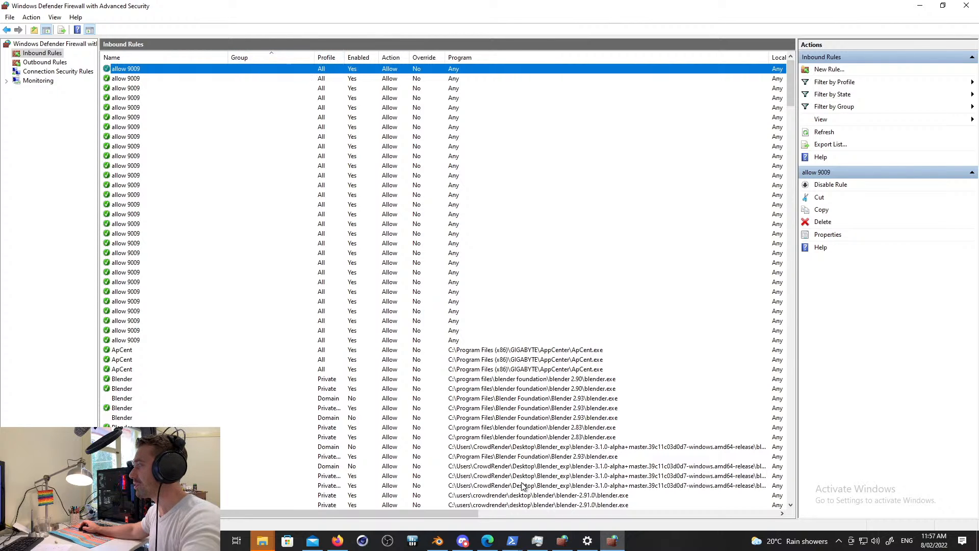
Switch to the other open Windows Defender Firewall window listing the inbound rules
click(588, 541)
click(563, 540)
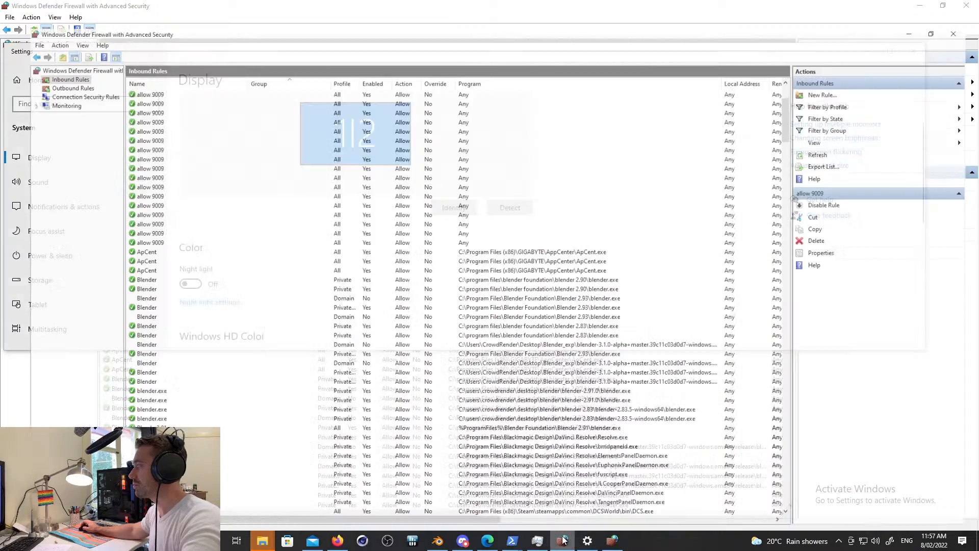
click(538, 541)
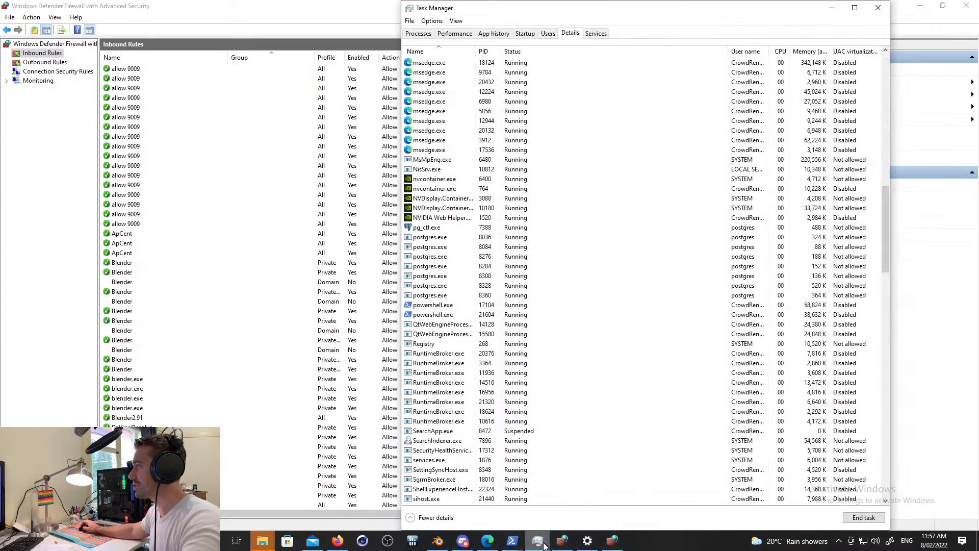
click(559, 546)
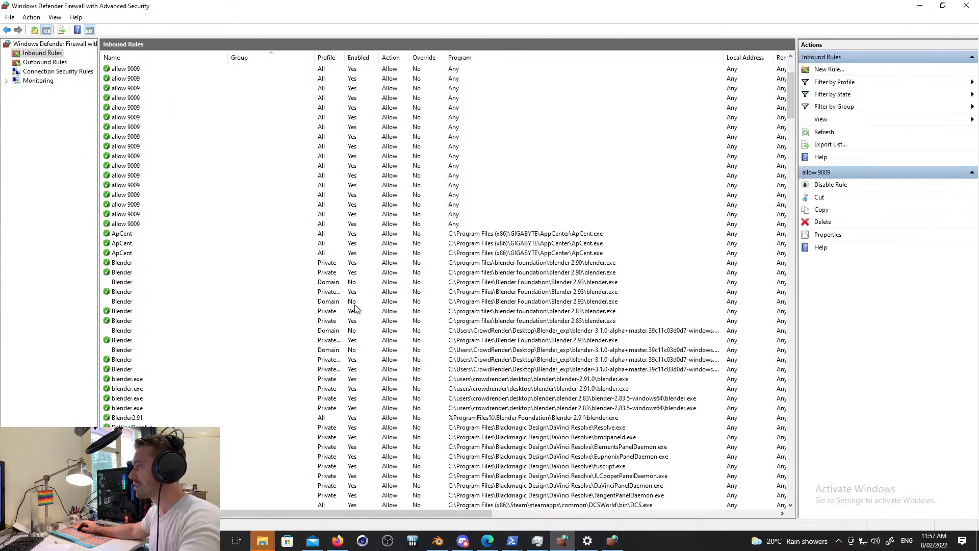
key(super)
text(firewall)
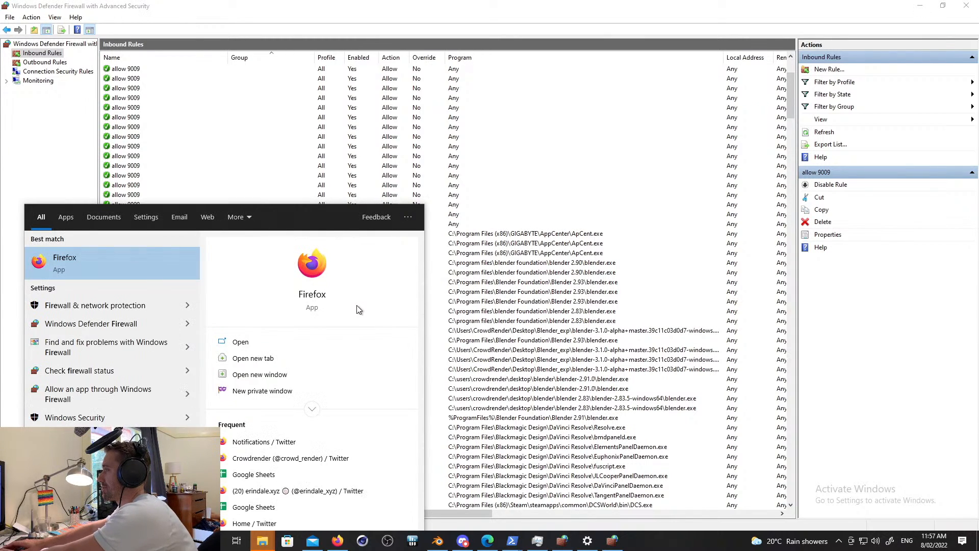
key(Return)
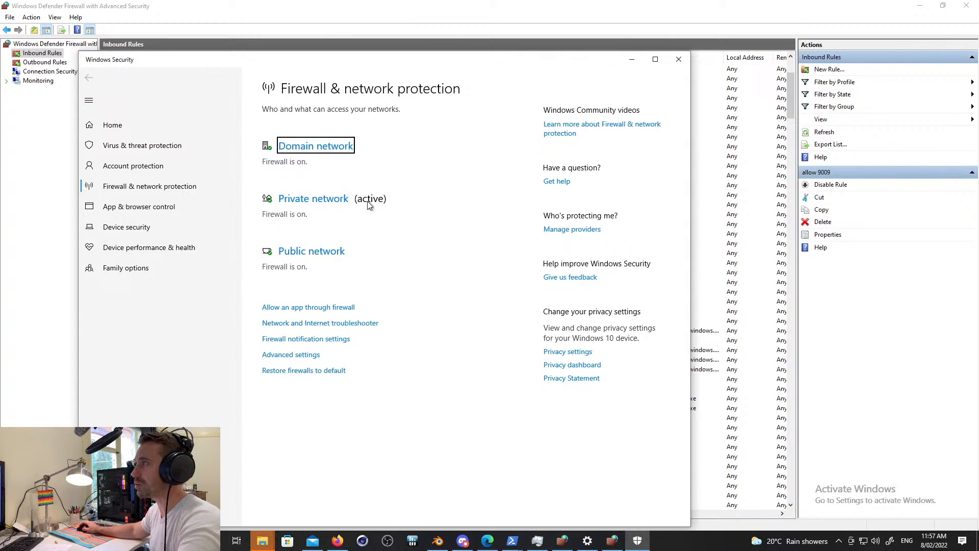
click(324, 36)
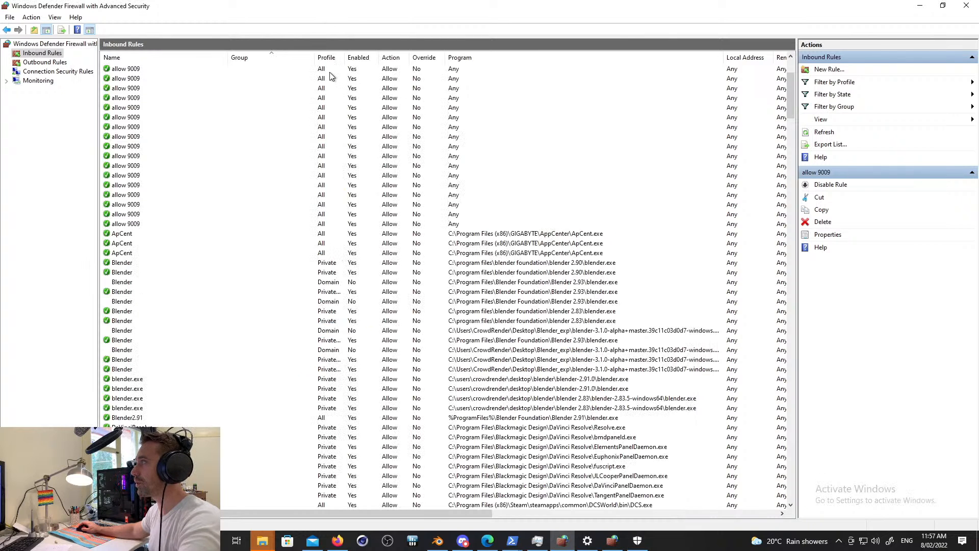
Select the first listed "allow 9009" inbound rule and examine its protocol and local port
click(127, 71)
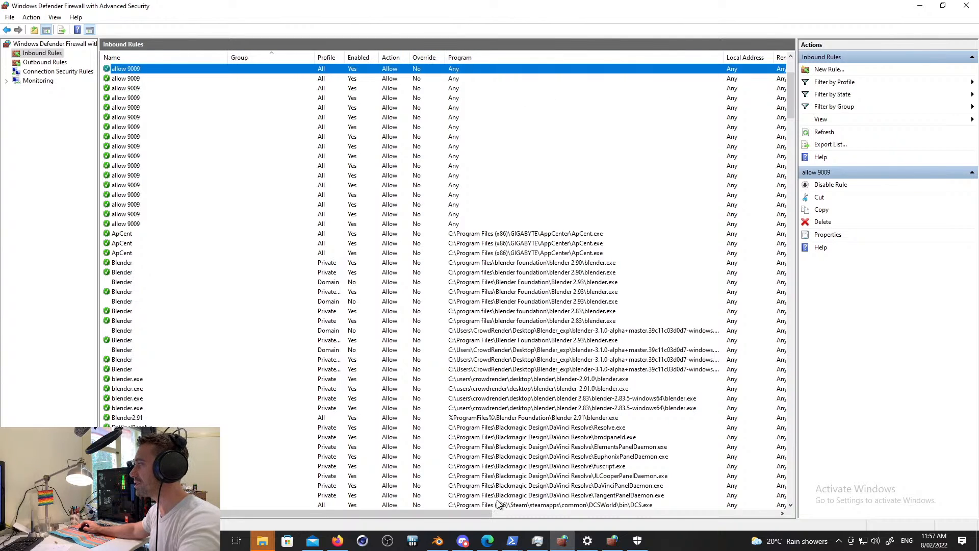
drag(482, 514, 674, 537)
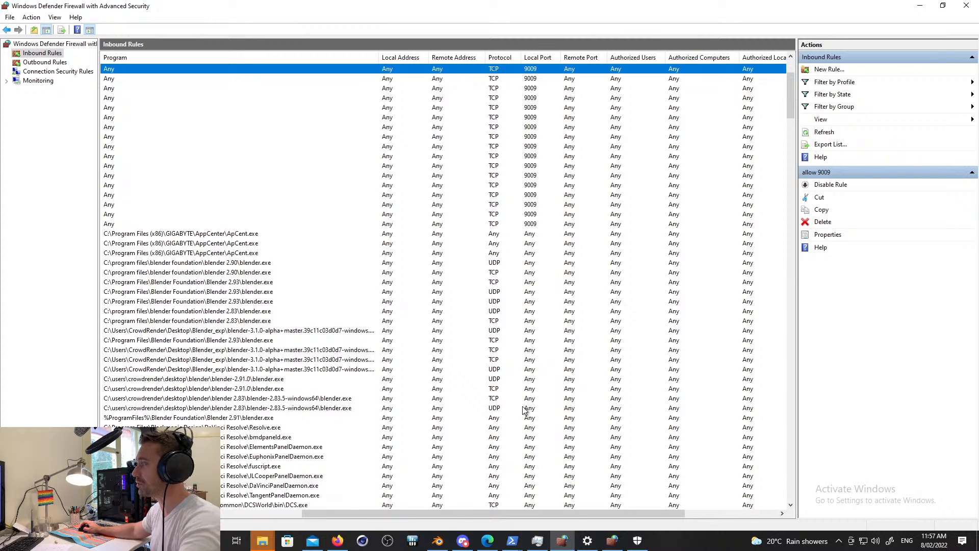
drag(515, 513, 318, 511)
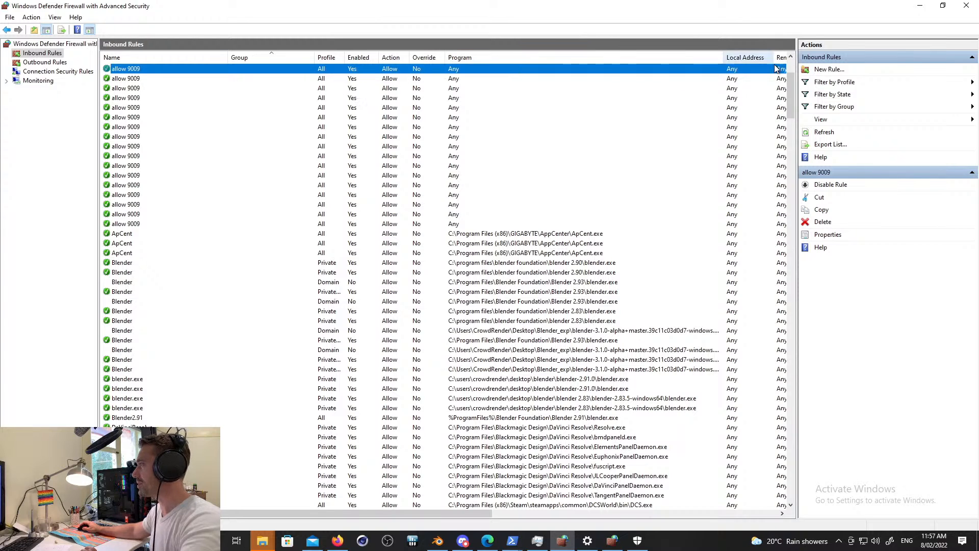
Widen the Profile column and compare the Blender inbound rules' network profiles with the active network in Windows Security, closing that window
click(146, 265)
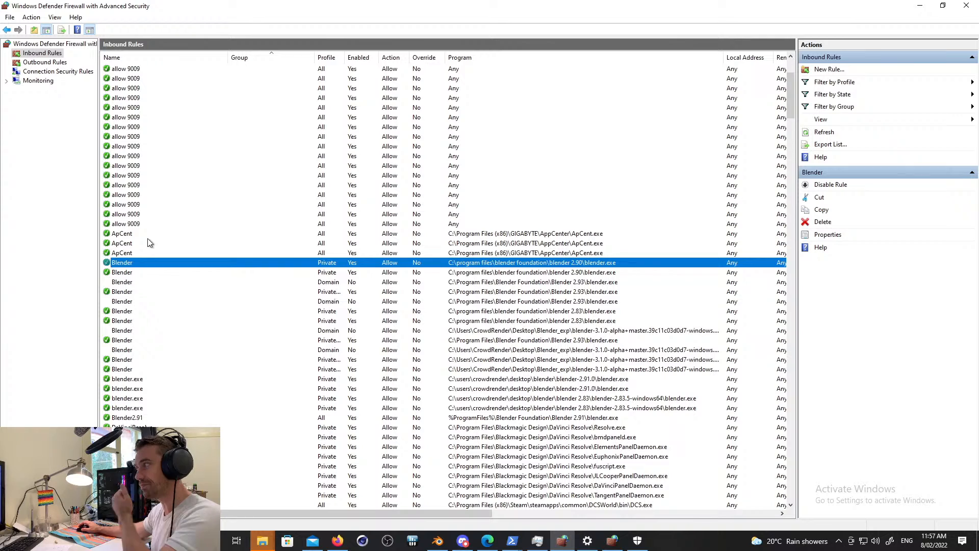
click(163, 282)
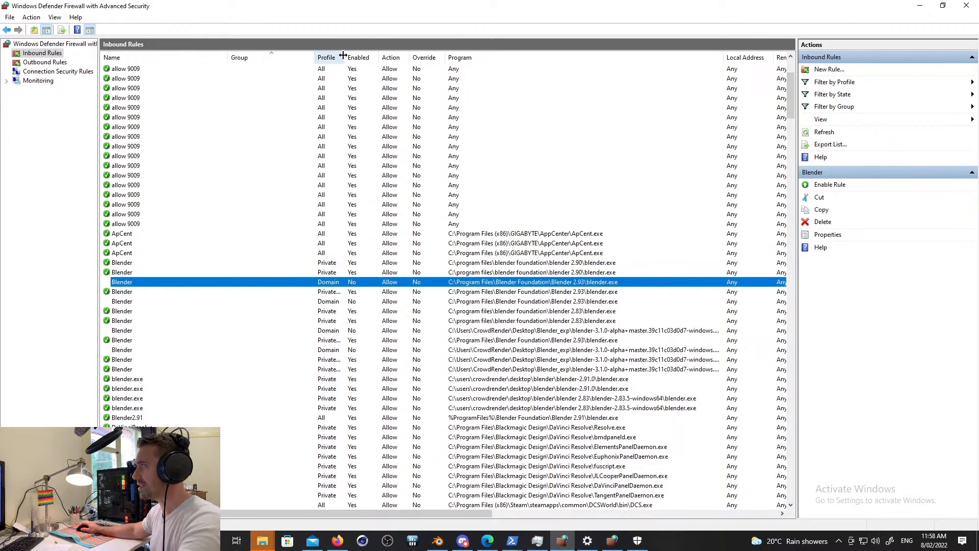
drag(348, 60, 399, 61)
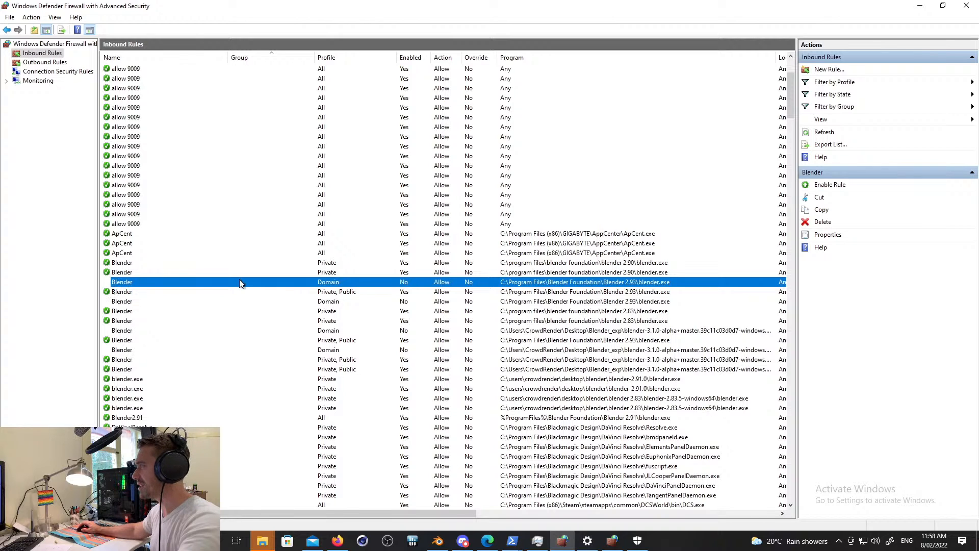
click(143, 273)
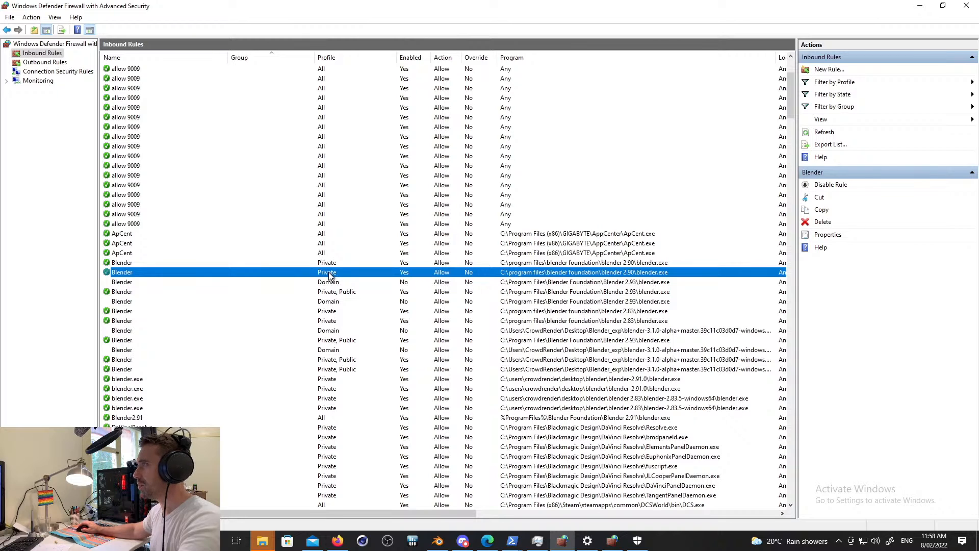
click(637, 541)
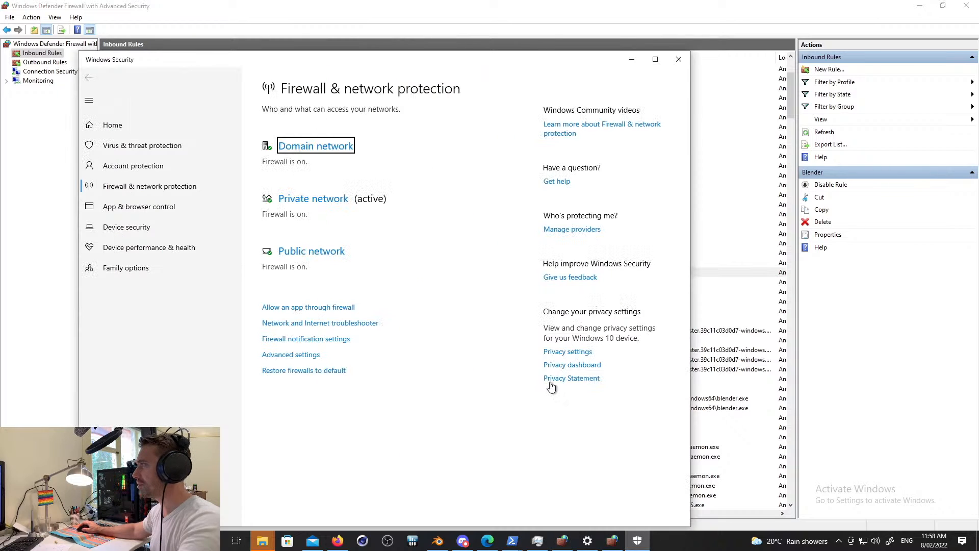
click(679, 59)
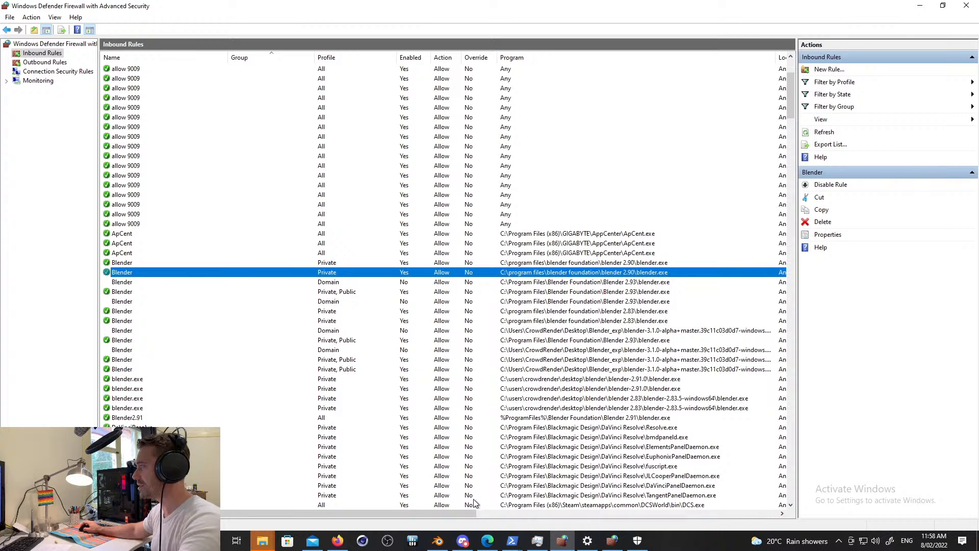
Examine the protocol and port columns of the Blender inbound rules, and select the first Blender 2.90 rule
drag(472, 515, 647, 512)
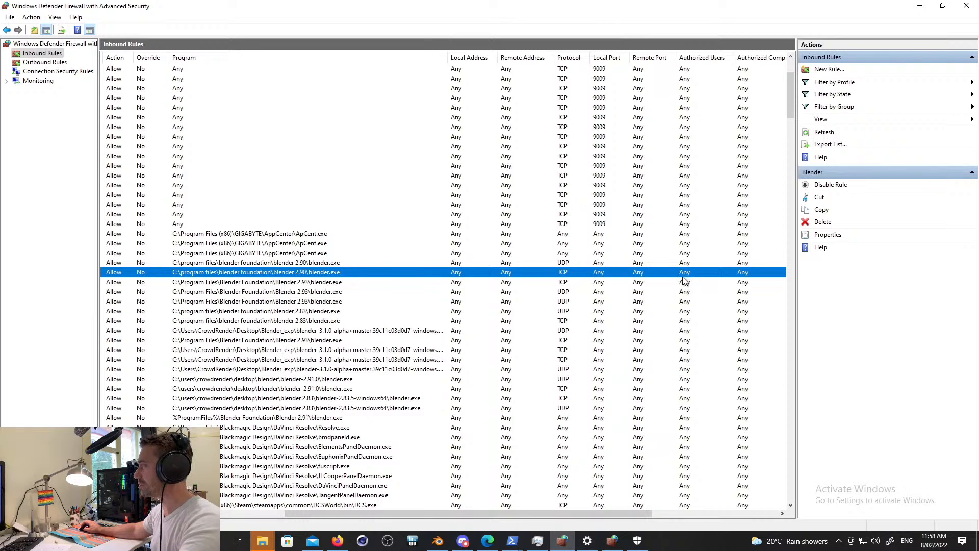
drag(639, 508, 390, 509)
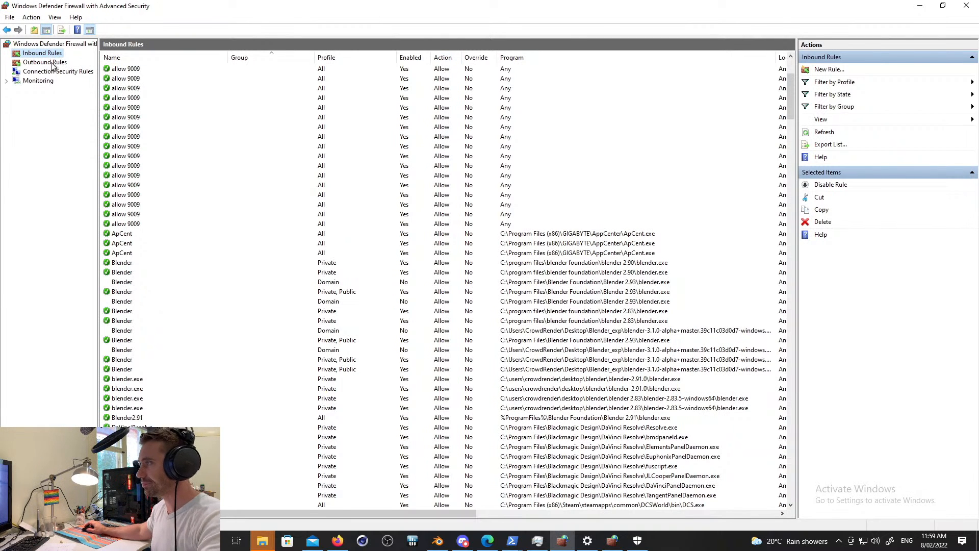
click(127, 256)
click(129, 262)
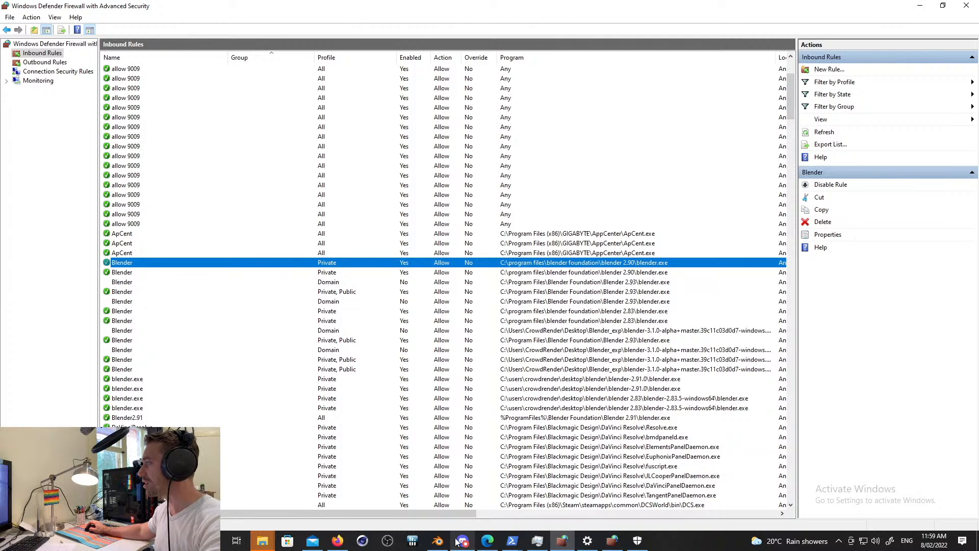
Examine the program paths of the Blender 2.90, 2.93 and 2.91 inbound rules to identify which Blender version each covers
drag(454, 514, 483, 514)
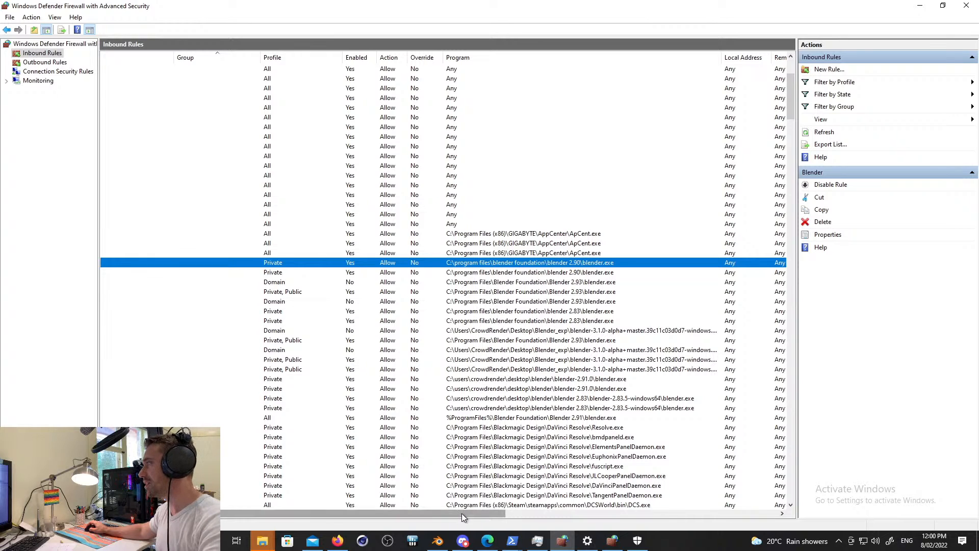
mouse_move(461, 513)
mouse_down()
mouse_move(485, 515)
mouse_move(452, 515)
mouse_up()
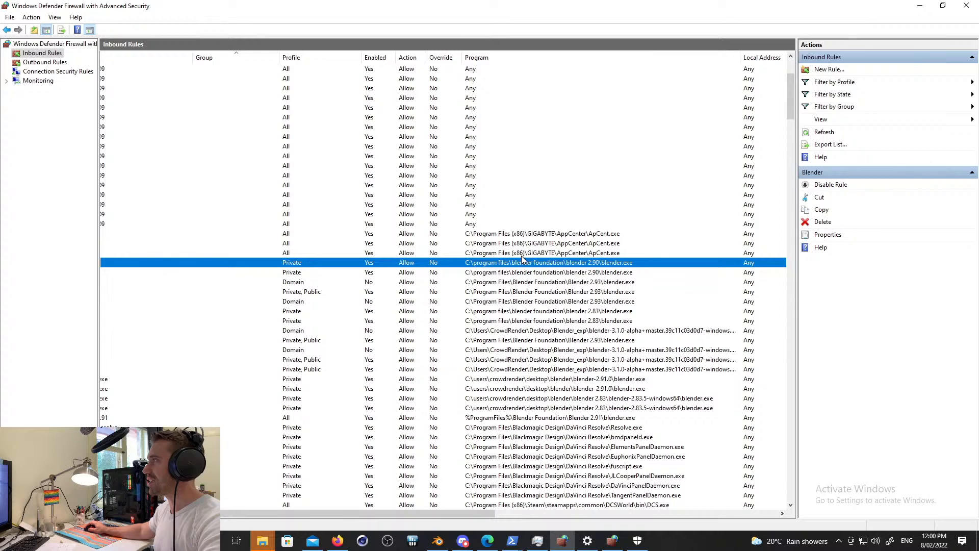
click(590, 273)
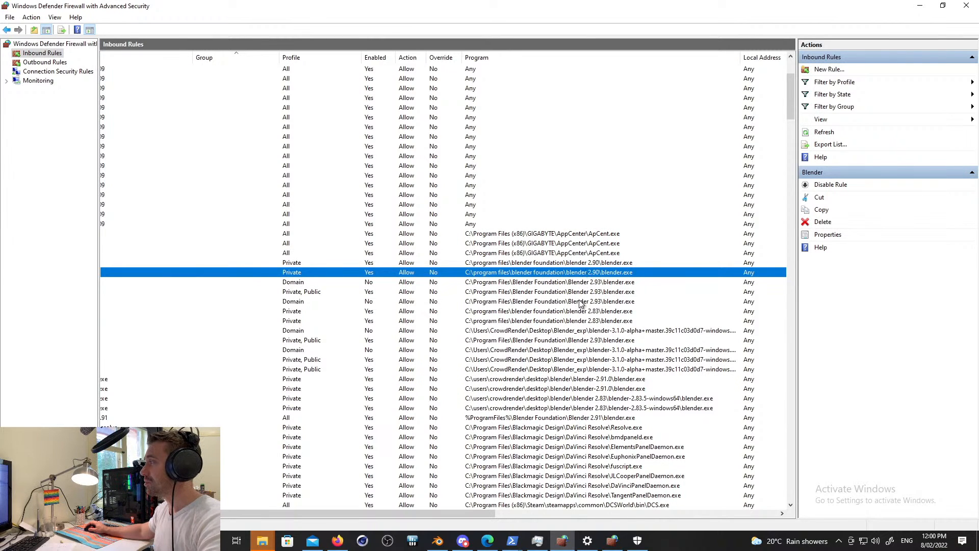
click(583, 265)
click(583, 272)
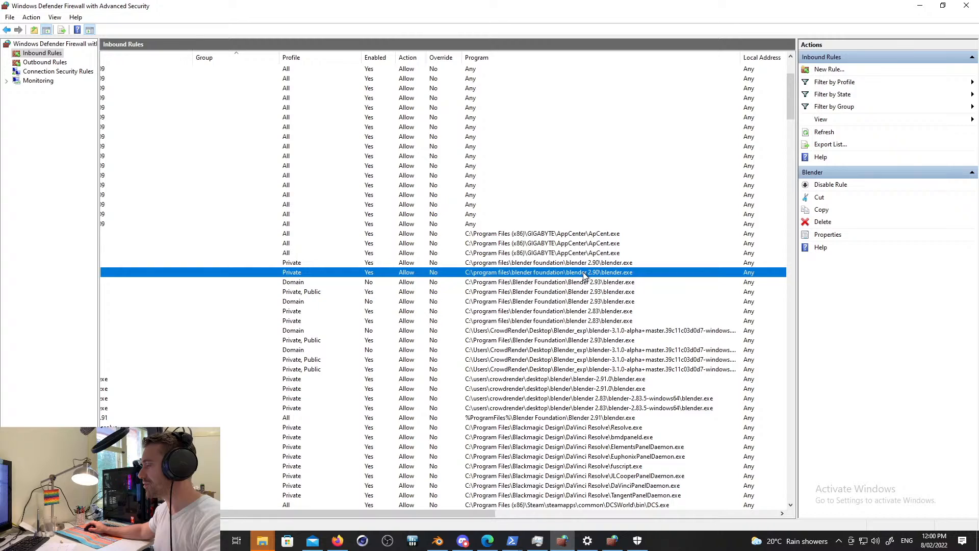
click(545, 283)
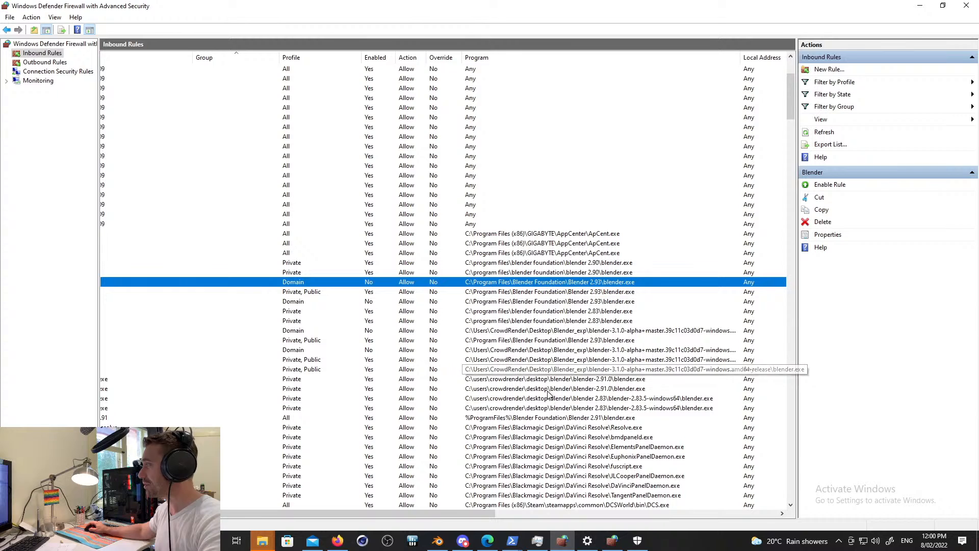
click(555, 419)
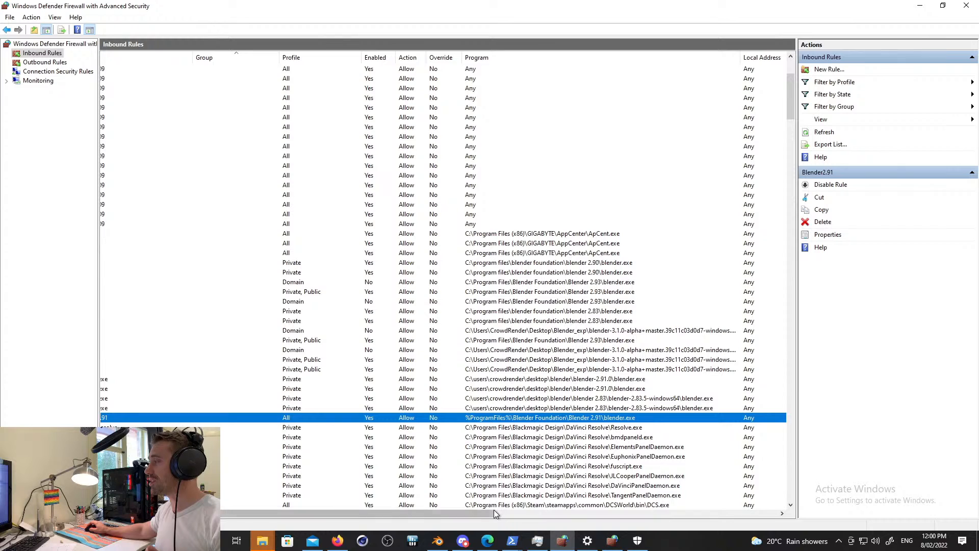
drag(495, 513, 439, 512)
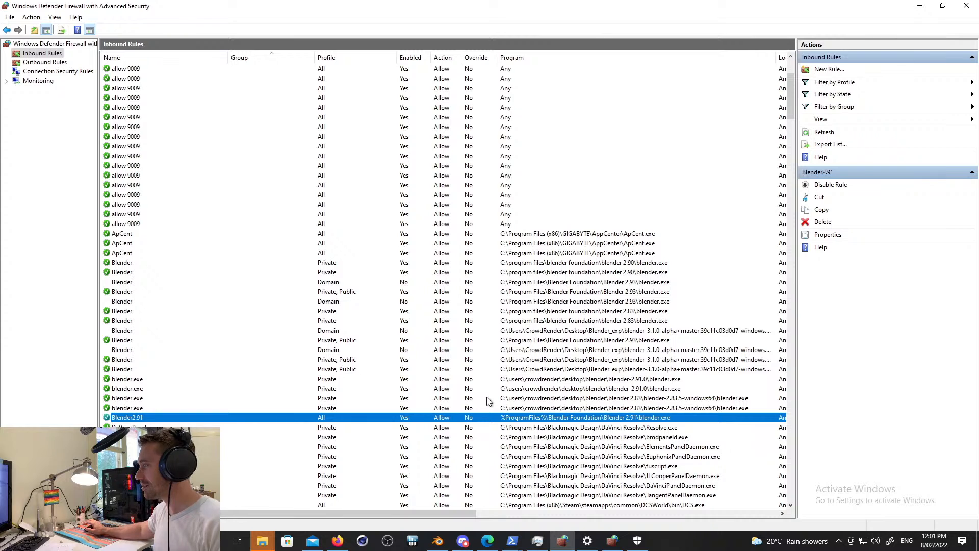
Switch to Blender and open the preferences at the CrowdRender add-on
click(428, 547)
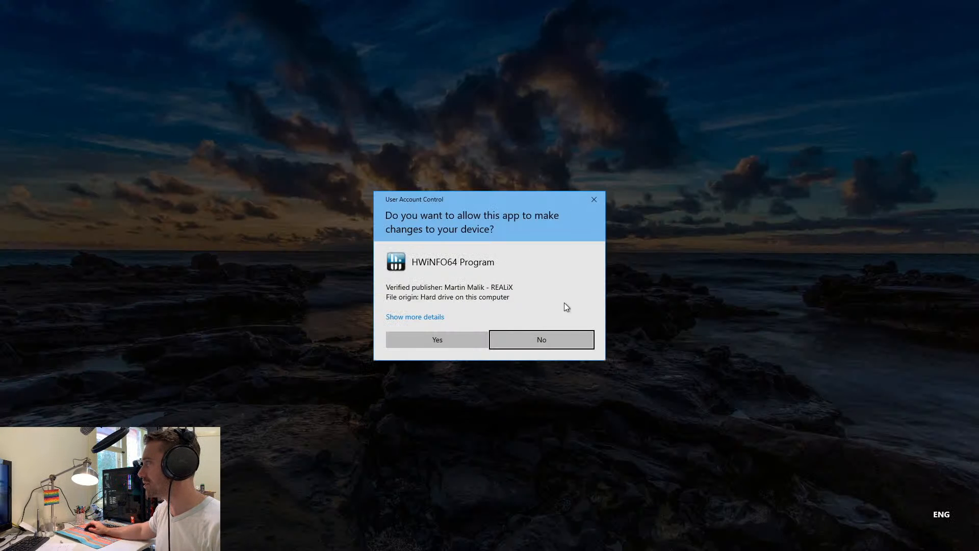
click(564, 341)
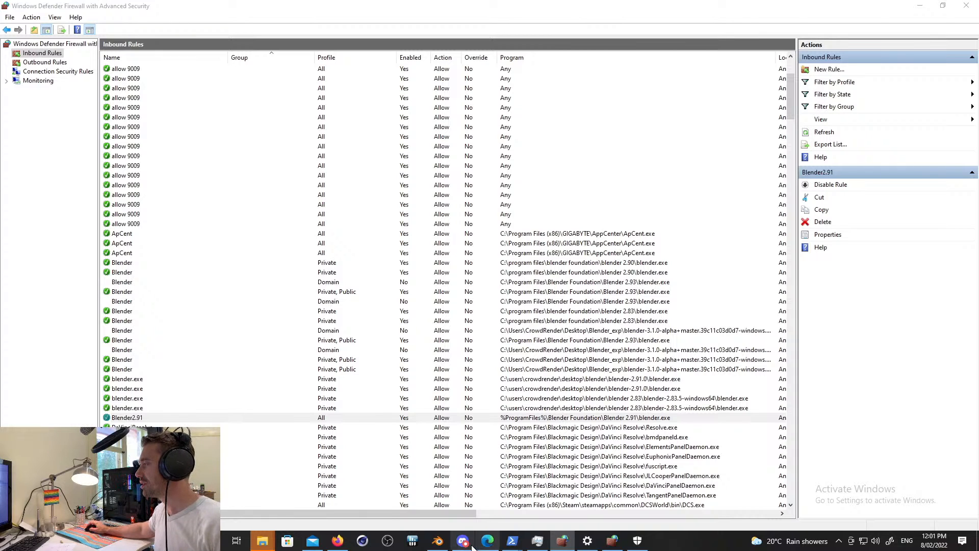
click(437, 541)
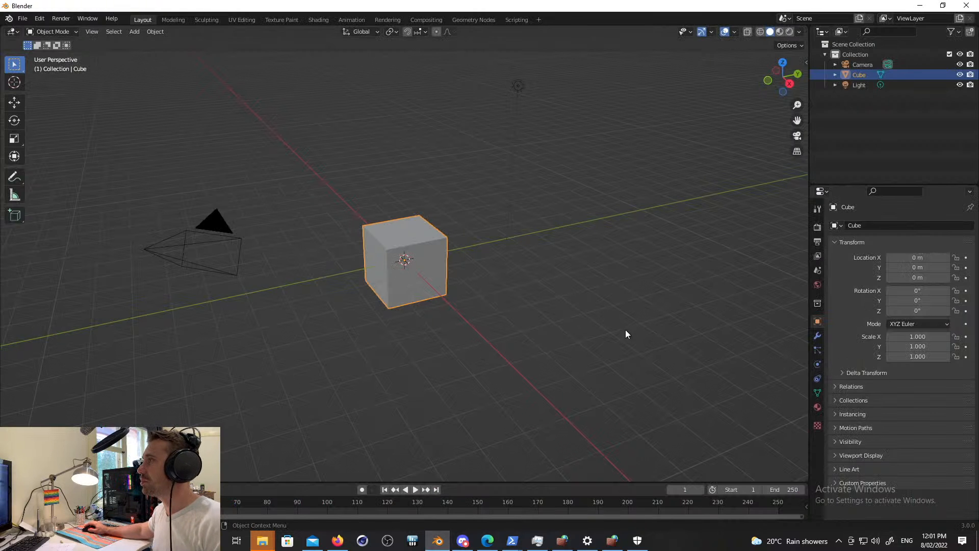
click(39, 18)
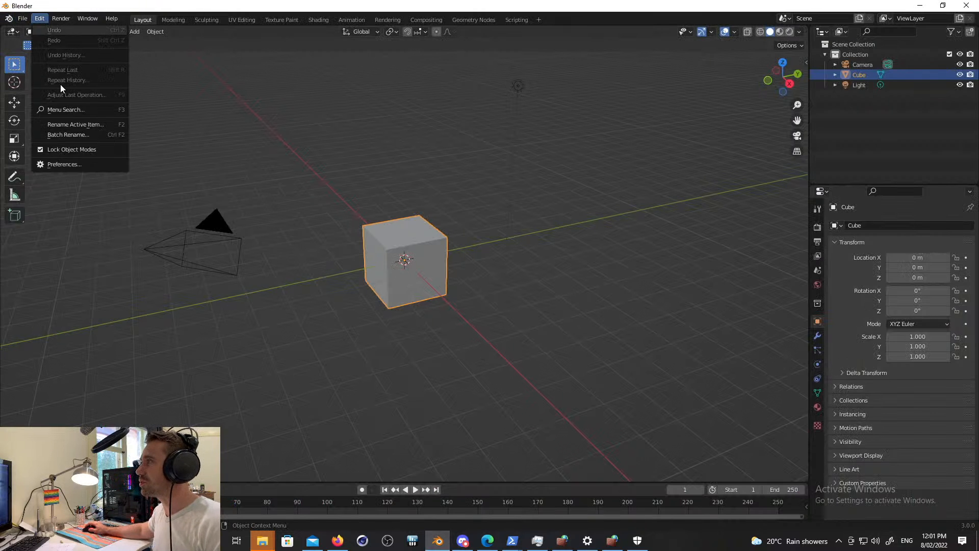
click(76, 164)
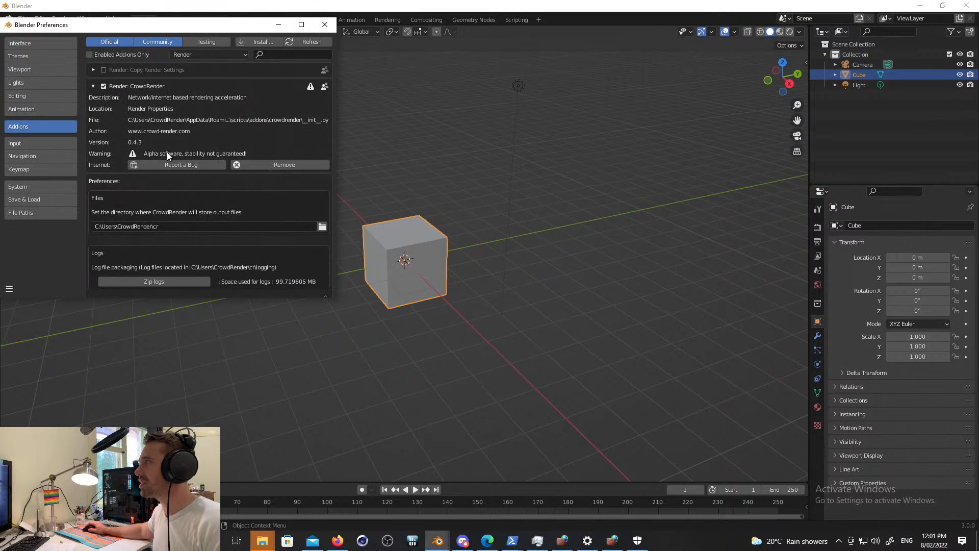
Choose cr_043_bl280.zip on the USB drive (E:) for add-on installation, and cancel without installing it
click(250, 42)
drag(251, 11, 331, 122)
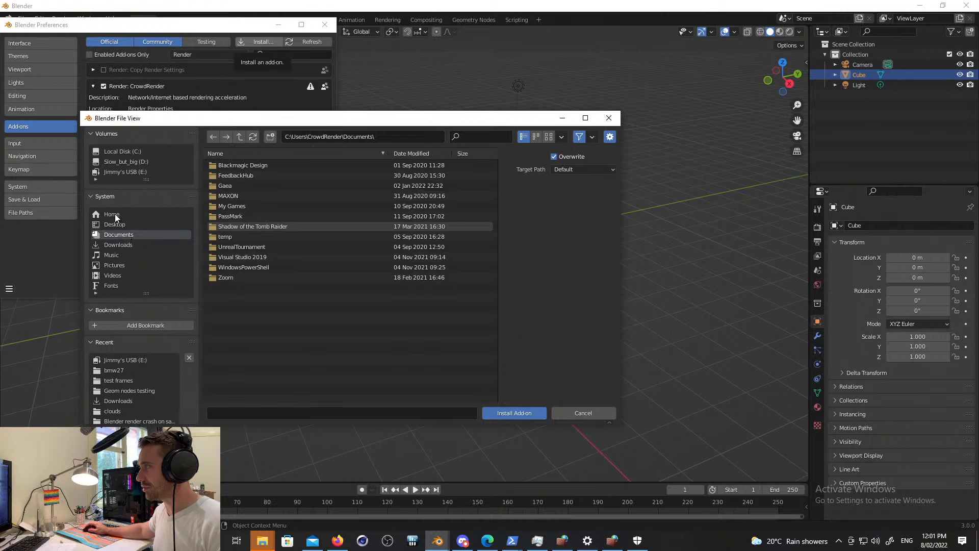
click(116, 172)
click(240, 268)
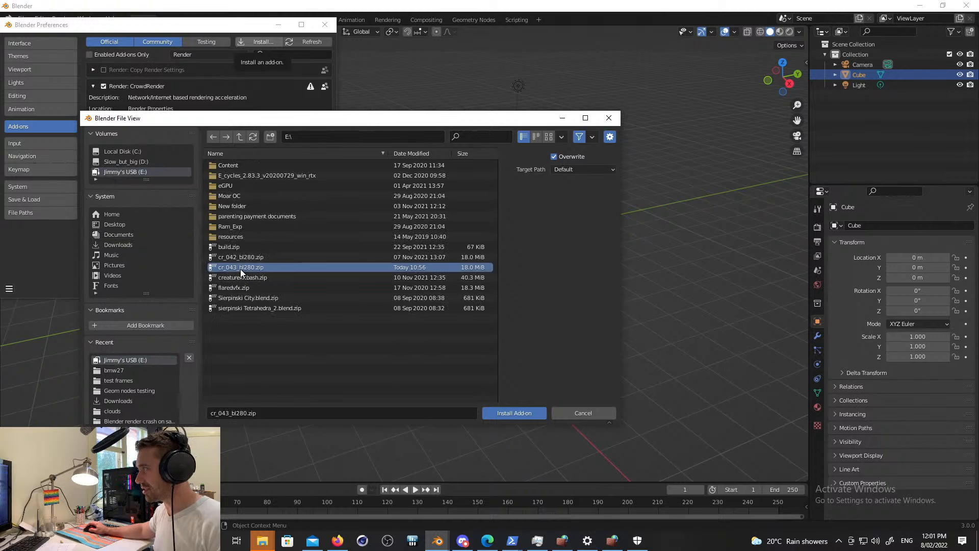
click(575, 411)
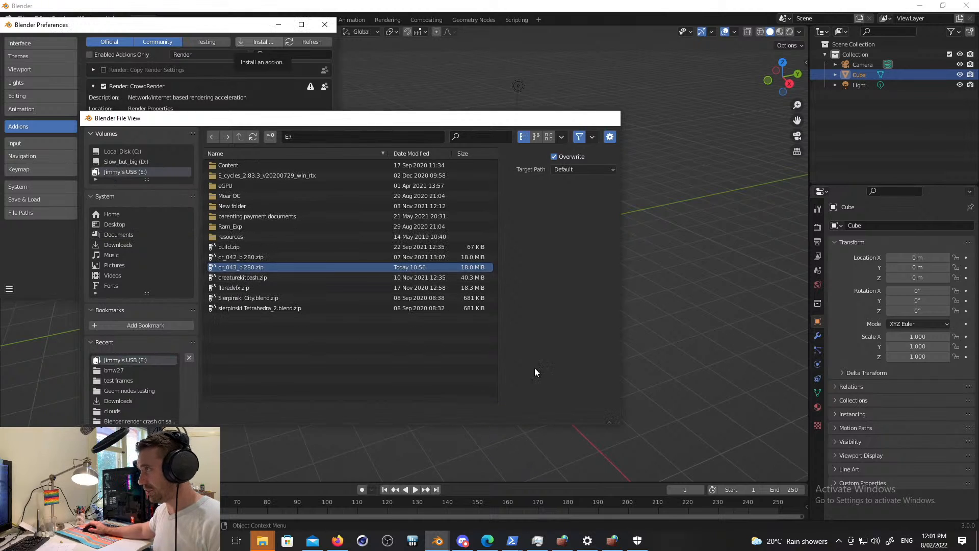
Collapse the CrowdRender add-on's details and close the preferences window
click(93, 87)
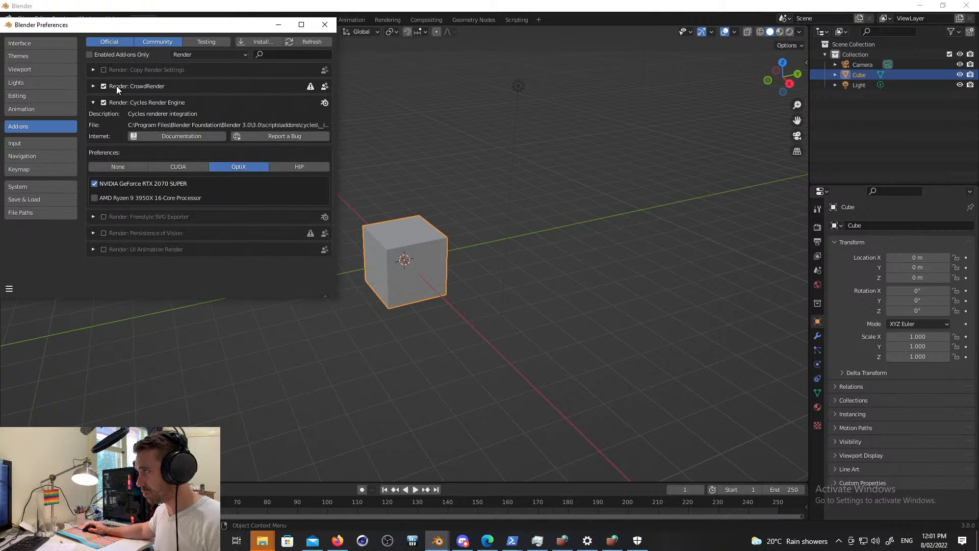
click(92, 86)
click(325, 24)
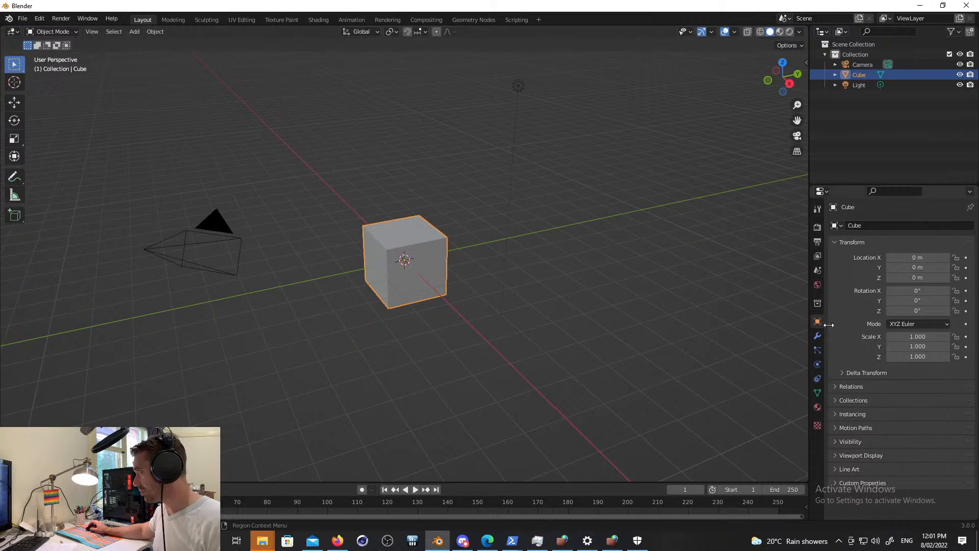
Expand the Crowdrender section of the render properties, look through its render node list, and collapse the section again
click(818, 228)
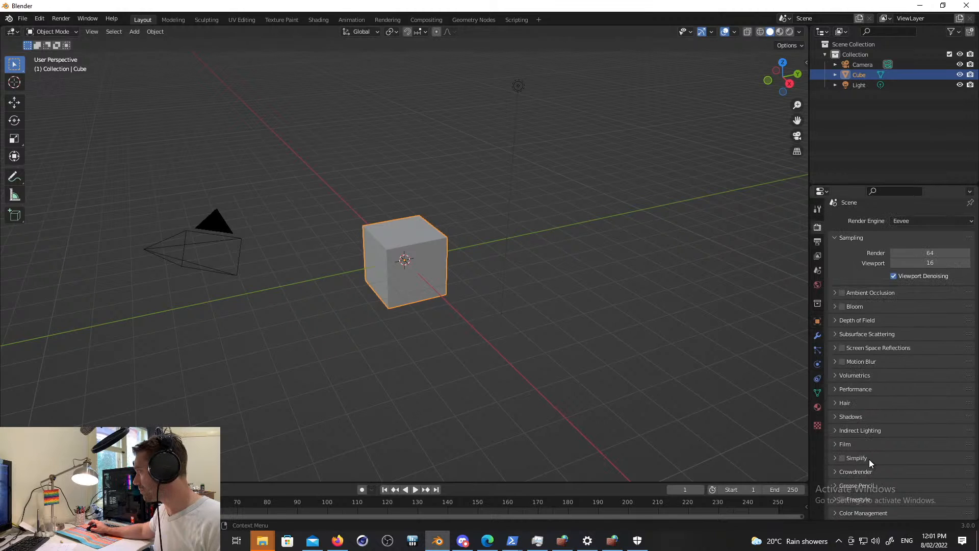
click(869, 471)
scroll(890, 356, down, 6)
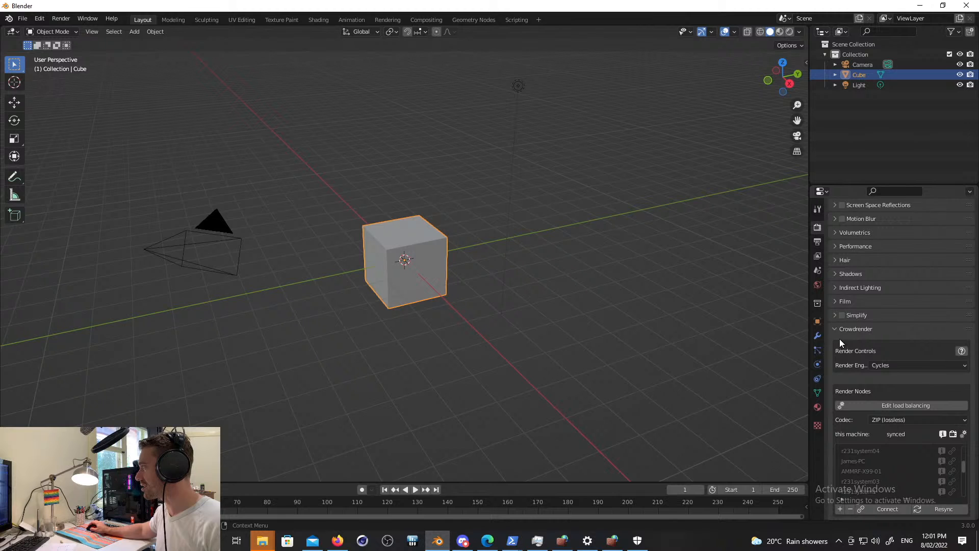
scroll(871, 445, down, 7)
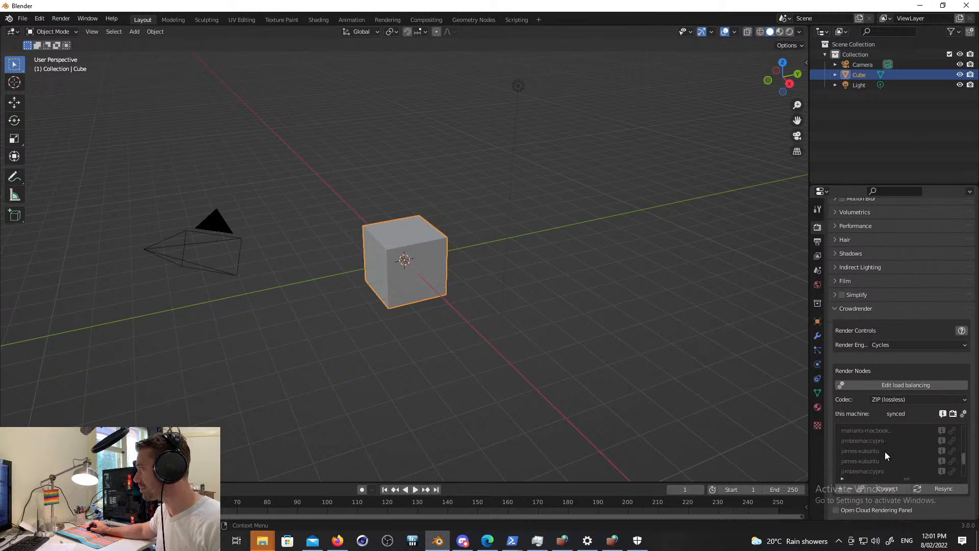
scroll(886, 450, up, 9)
click(837, 311)
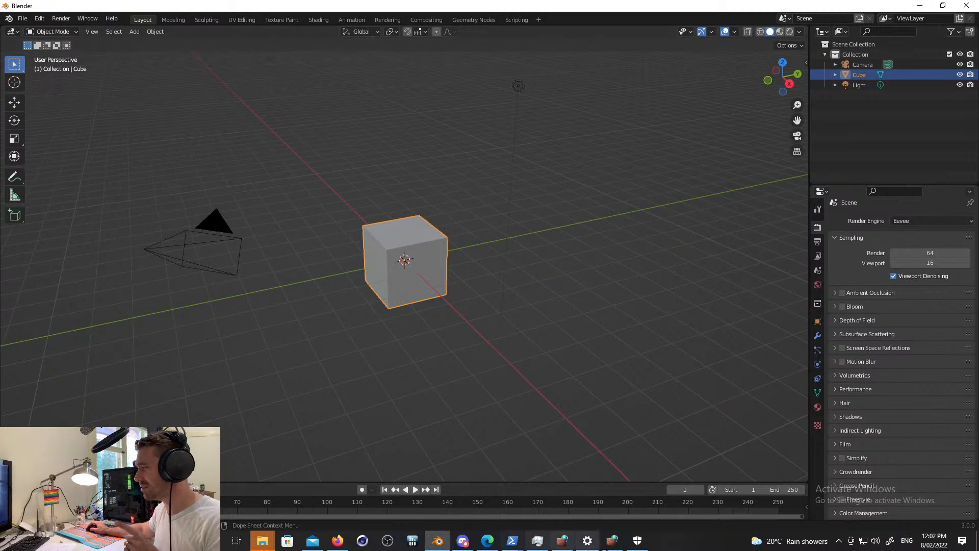
Switch to the other Windows Defender Firewall window and start creating a new inbound rule
click(612, 540)
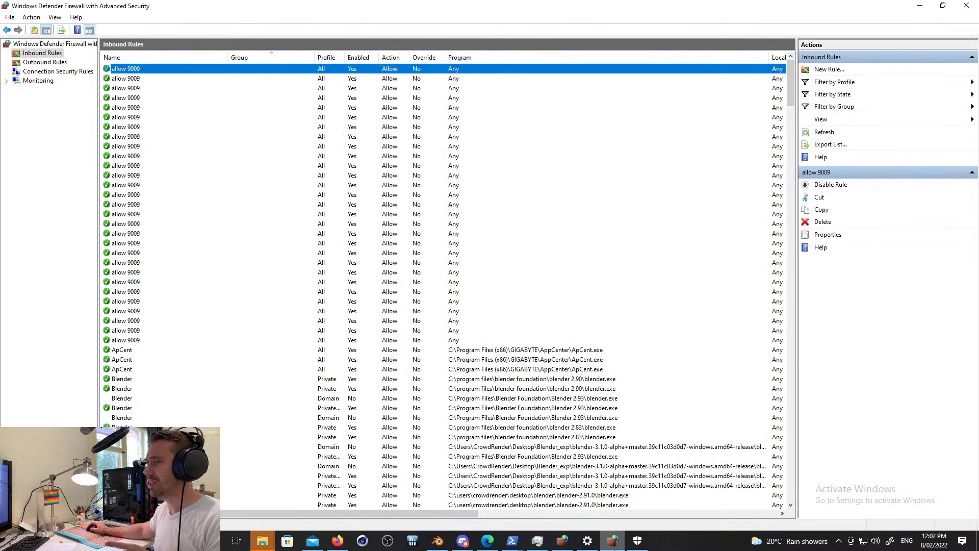
scroll(527, 332, down, 4)
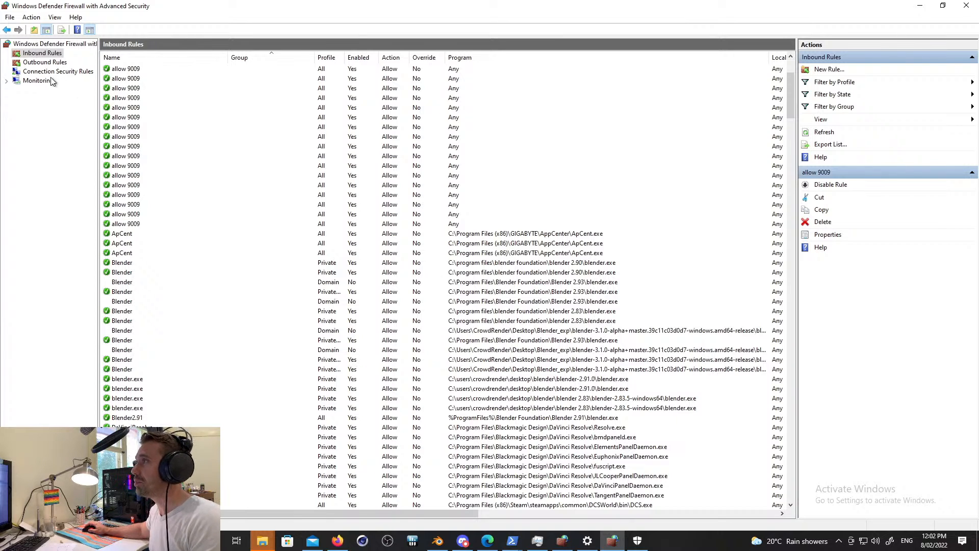
click(12, 18)
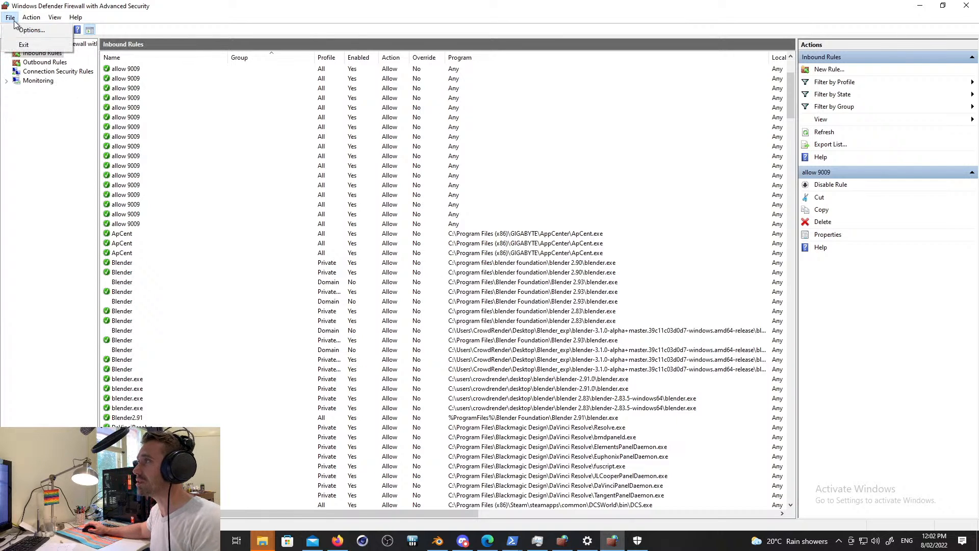
click(13, 21)
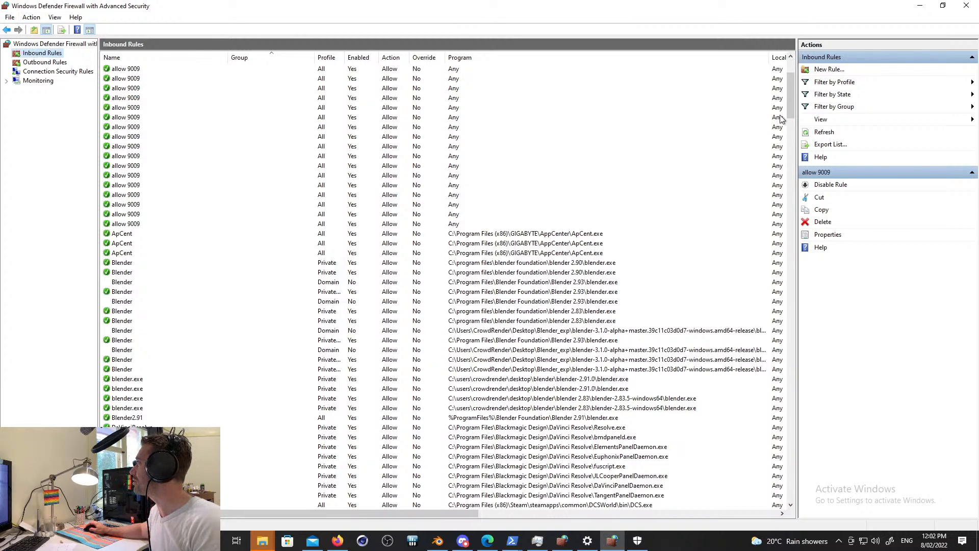
click(827, 69)
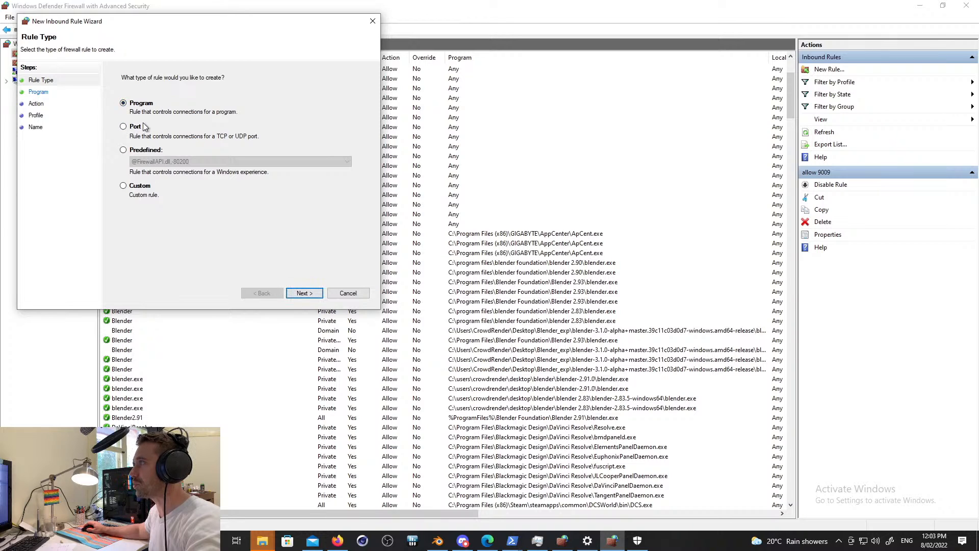
Make it a program rule for blender.exe in Program Files\Blender Foundation\Blender 3.0 and allow the connection
click(306, 294)
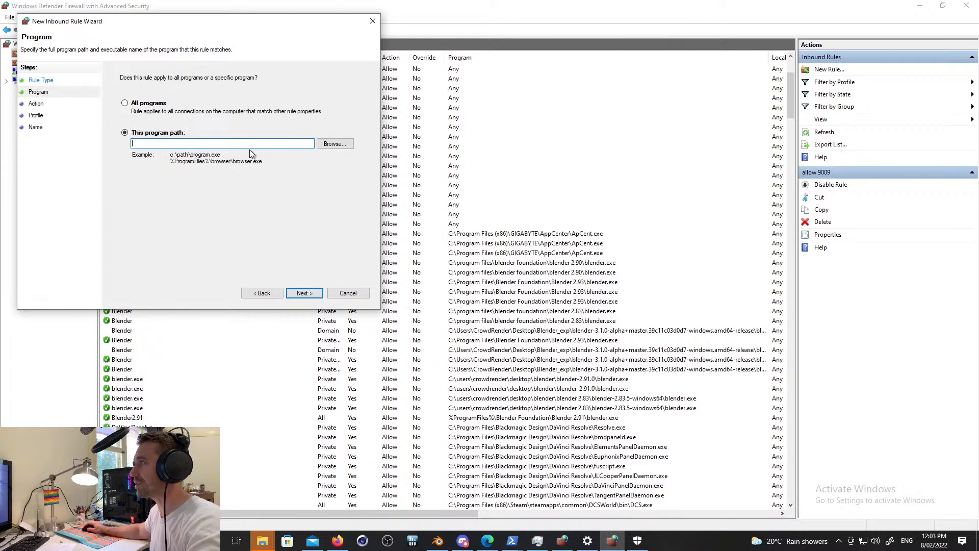
click(328, 145)
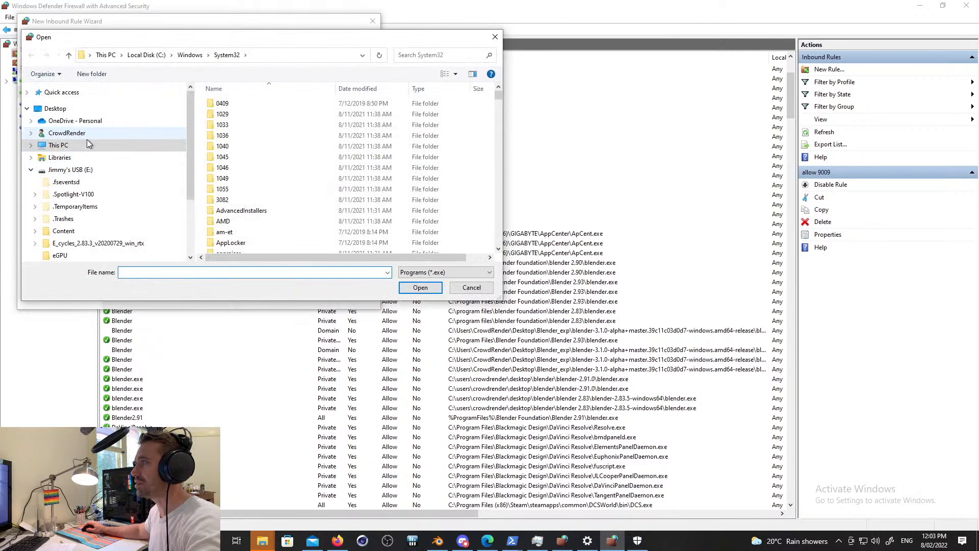
click(121, 146)
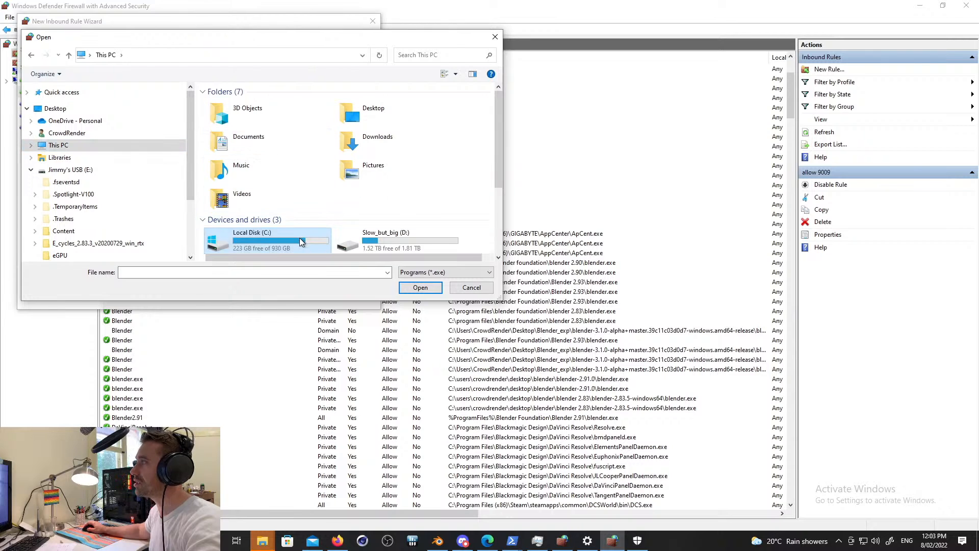
double_click(299, 238)
double_click(255, 189)
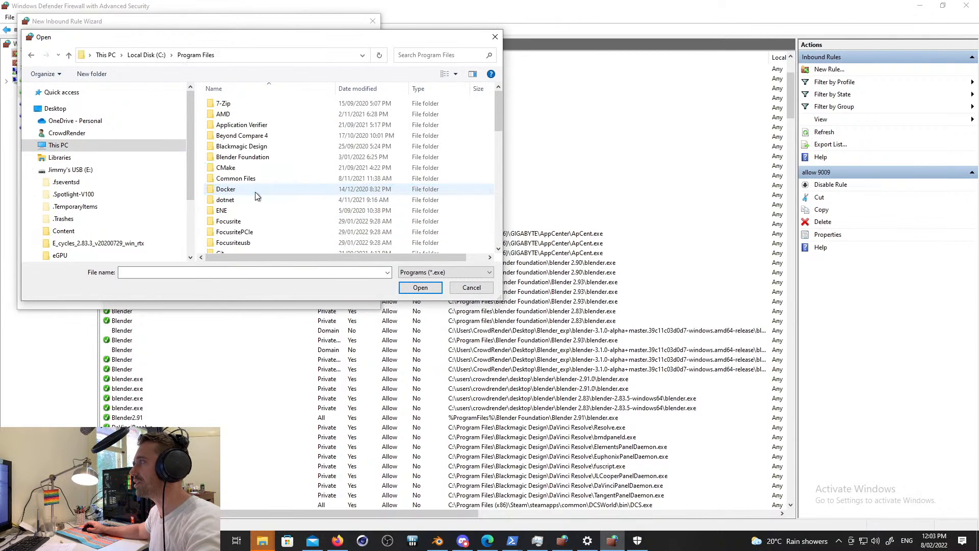
double_click(254, 158)
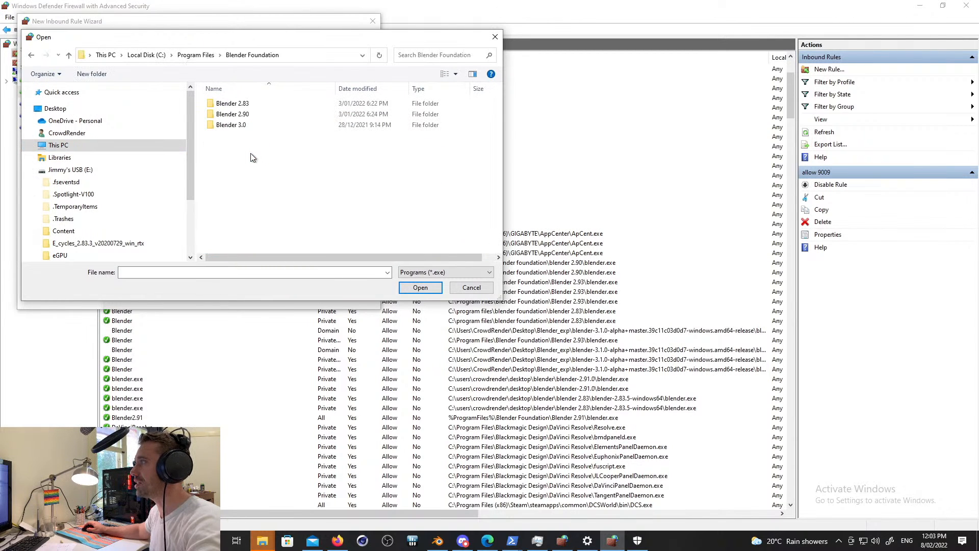
click(235, 128)
double_click(234, 128)
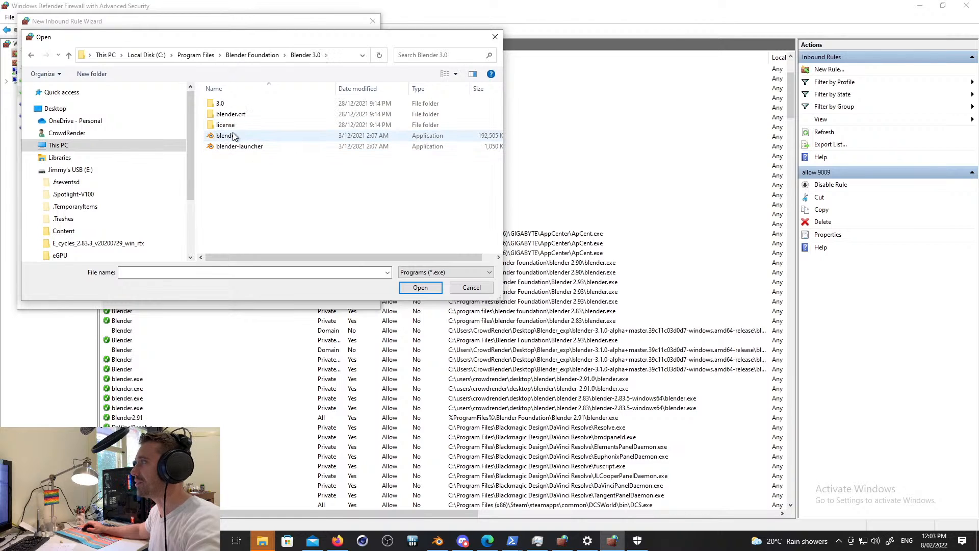
click(236, 137)
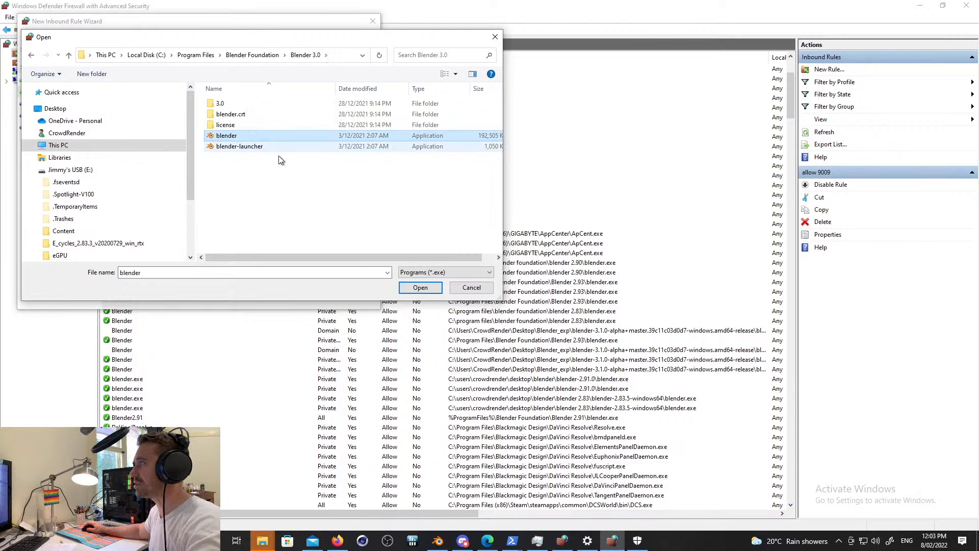
click(415, 289)
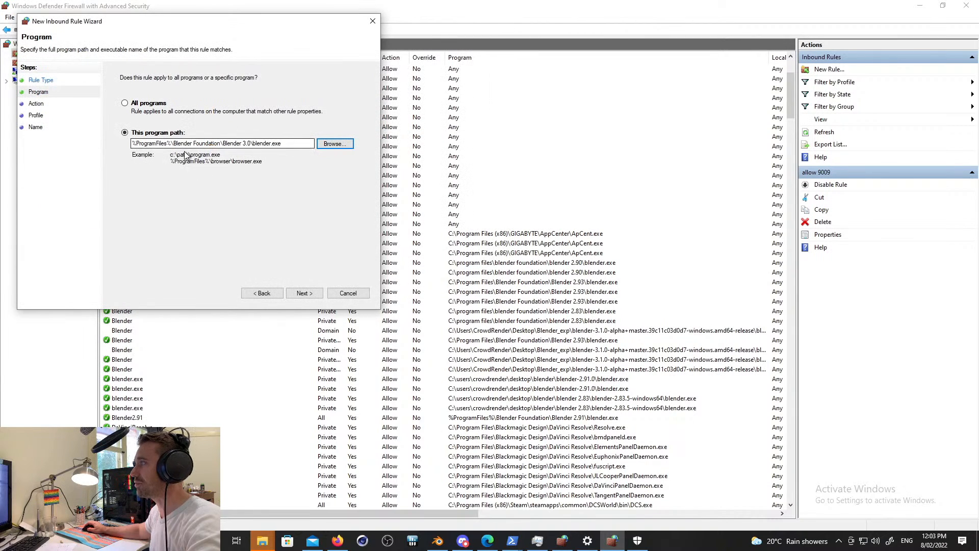
click(306, 293)
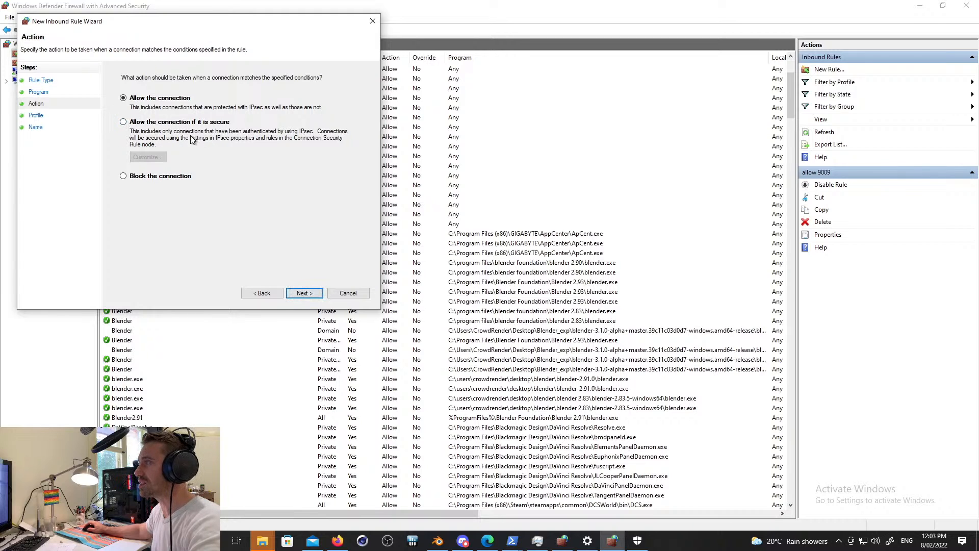
click(304, 294)
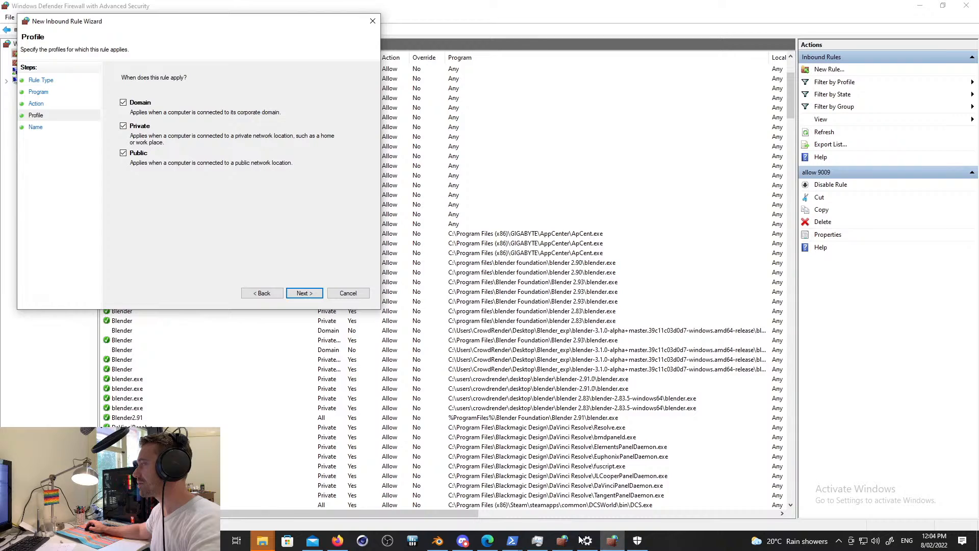
Check the network types in Windows Security, close it, and apply the rule to the Domain, Private and Public profiles
click(637, 542)
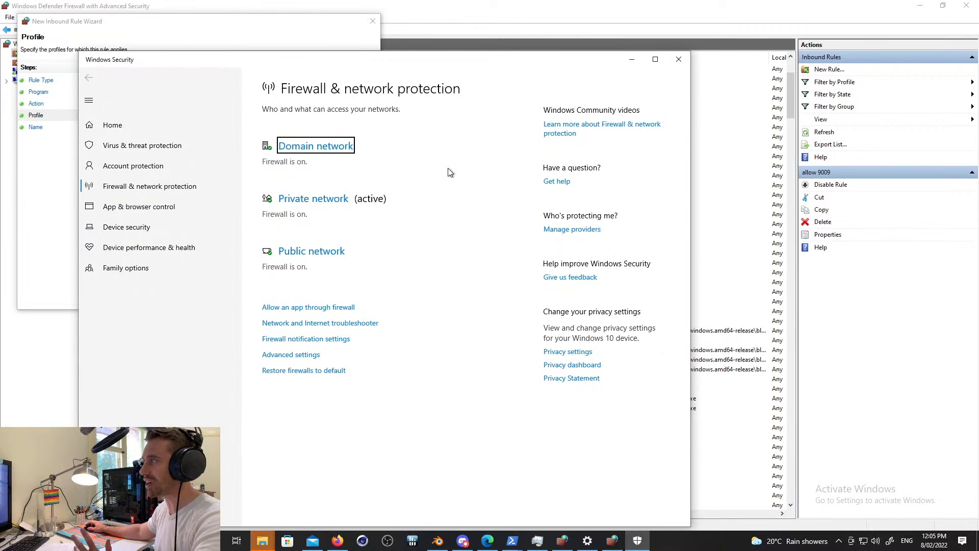
click(678, 59)
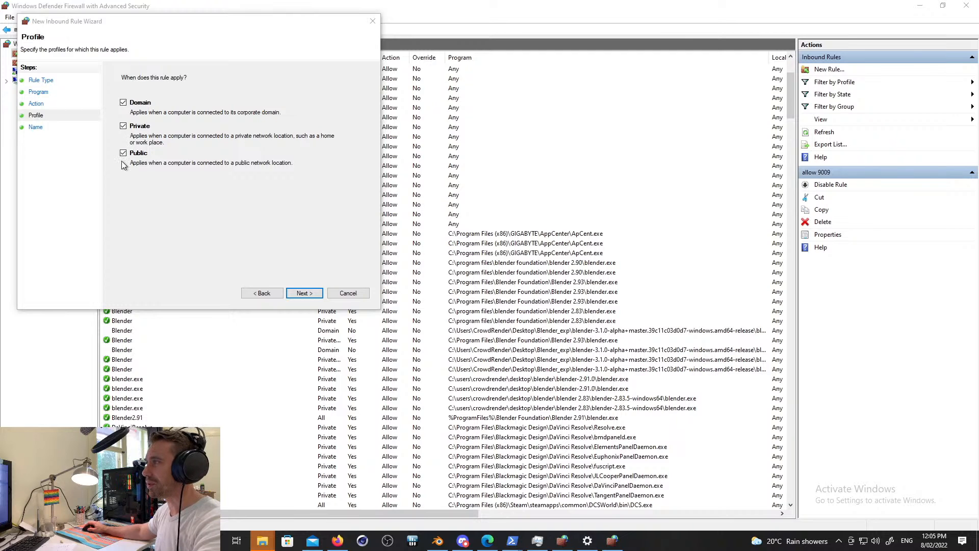
click(123, 102)
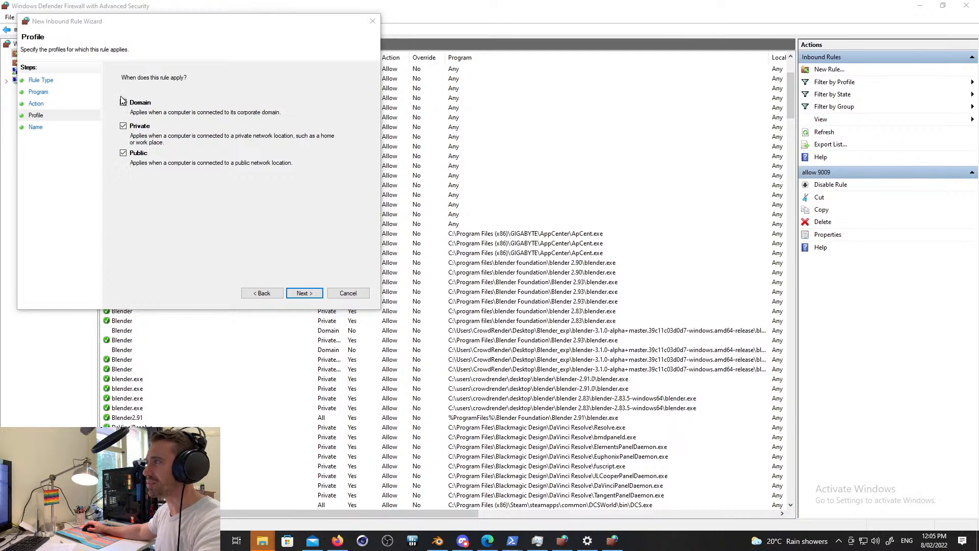
click(305, 294)
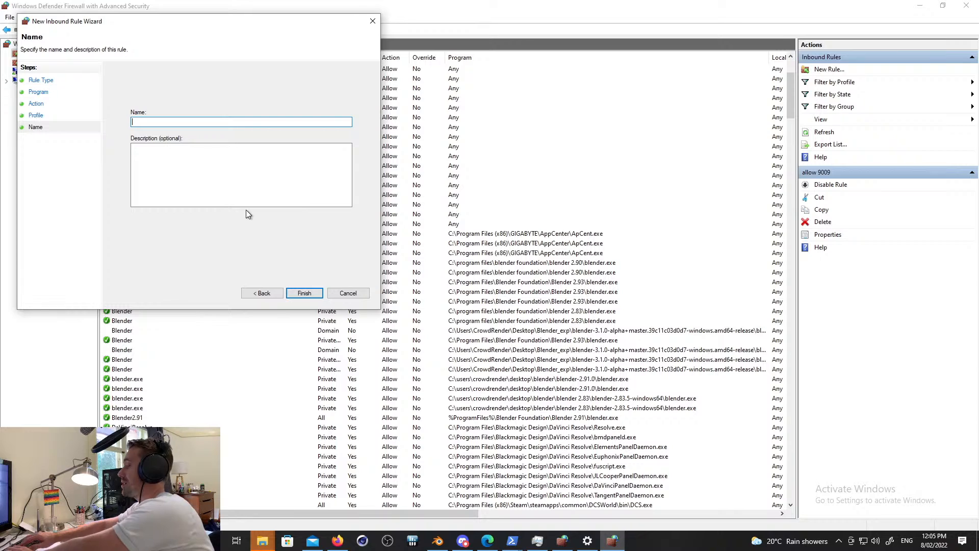
Name the inbound rule "blender 3.0 - crowdrender"
text(blender 3.0)
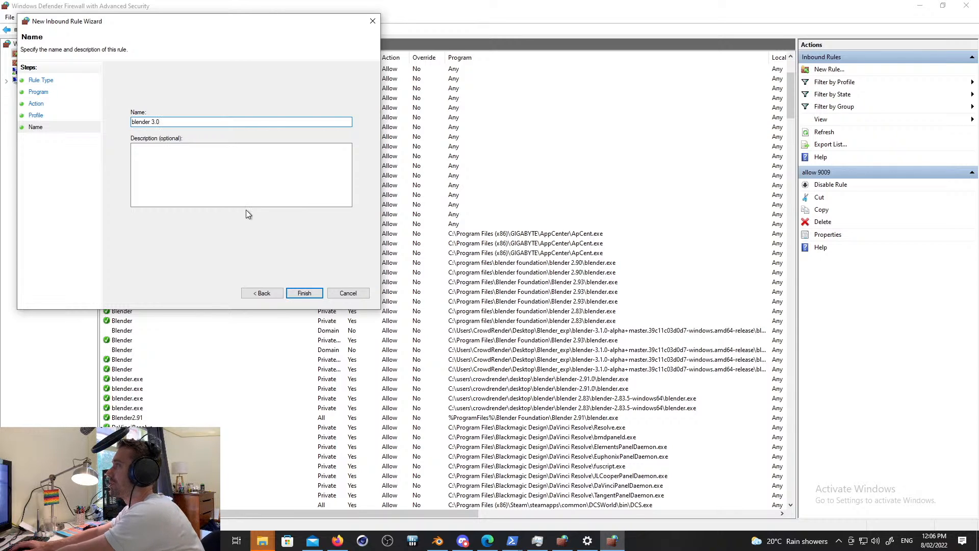
key(Tab)
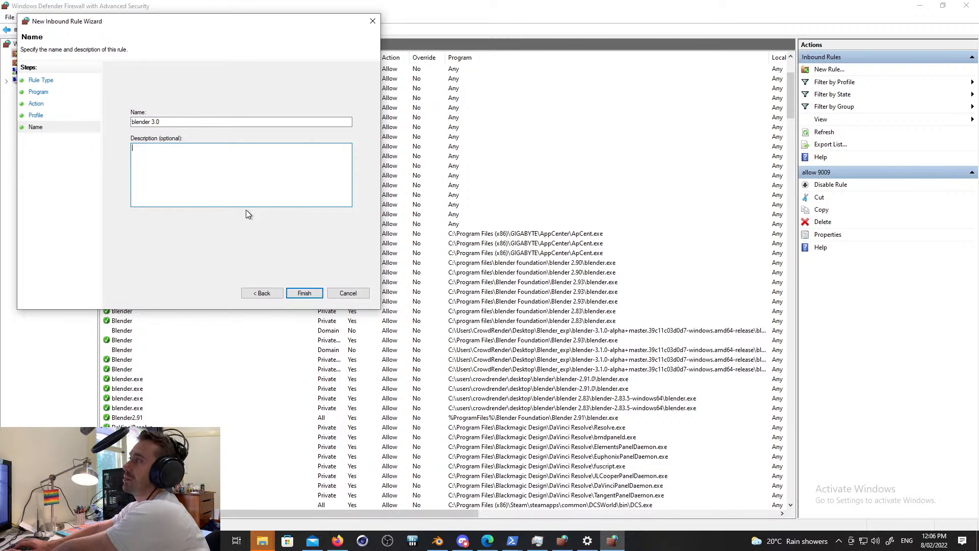
click(177, 121)
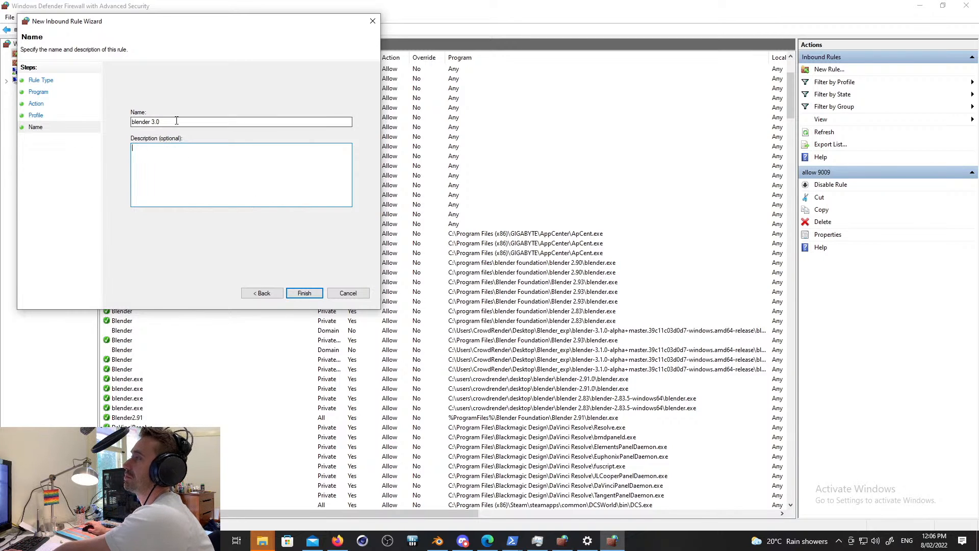
text(- crowdrender)
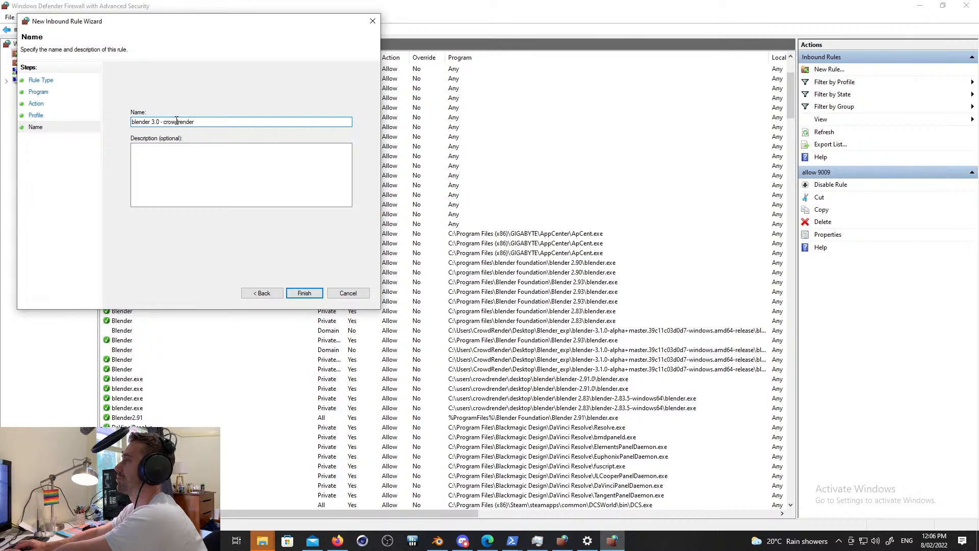
Describe the rule as "Allow this computer to act as a server/render node for Crowdrender" and finish creating it
key(Tab)
text(Al)
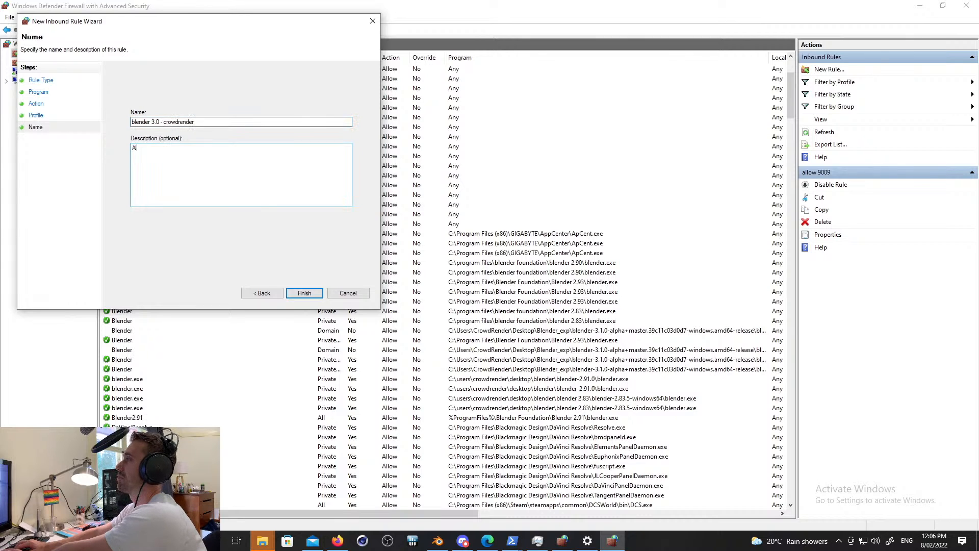
text(low this compute)
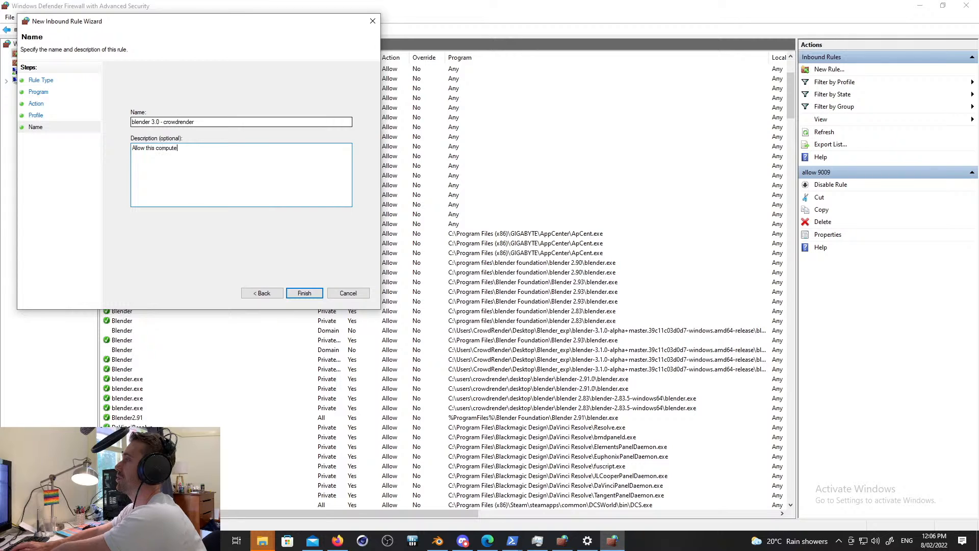
text(r to act as a)
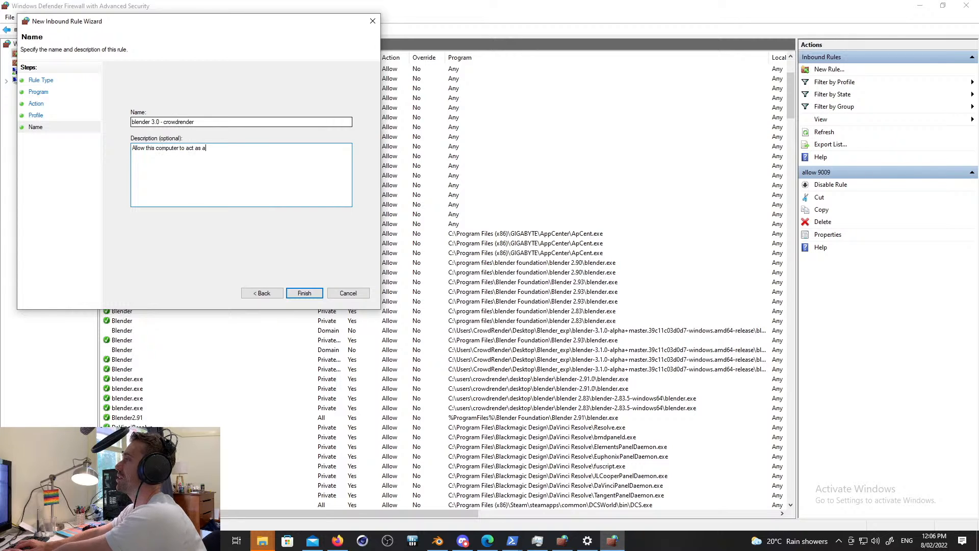
text( server )
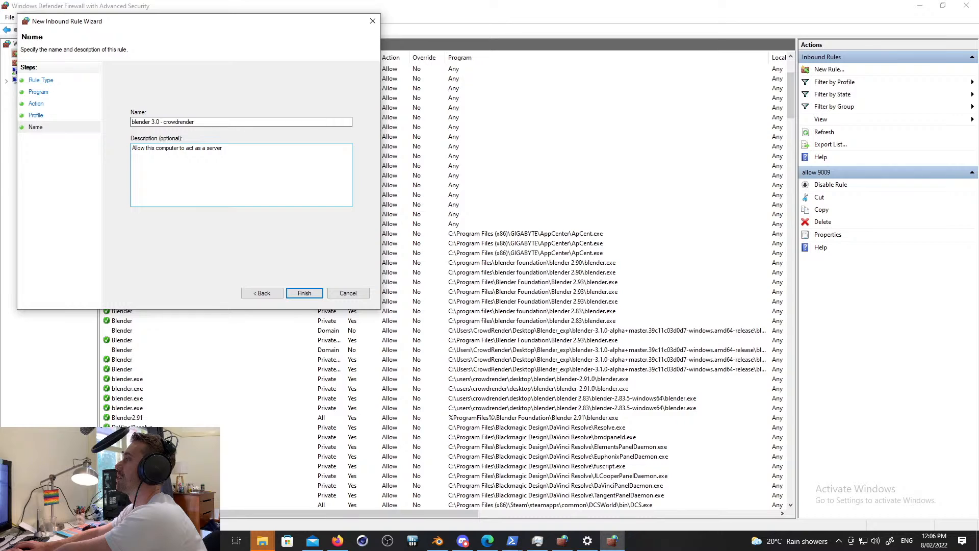
text(/ren)
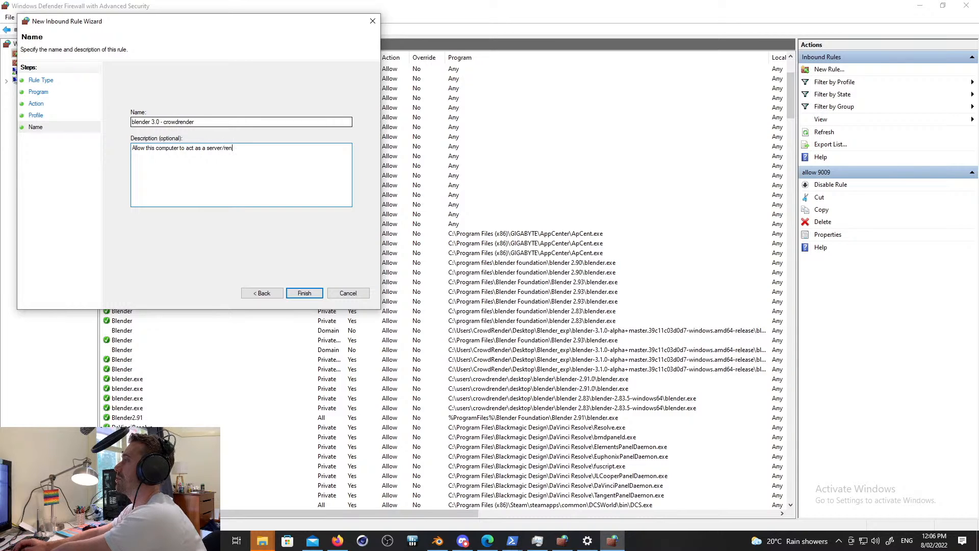
text(der node for C)
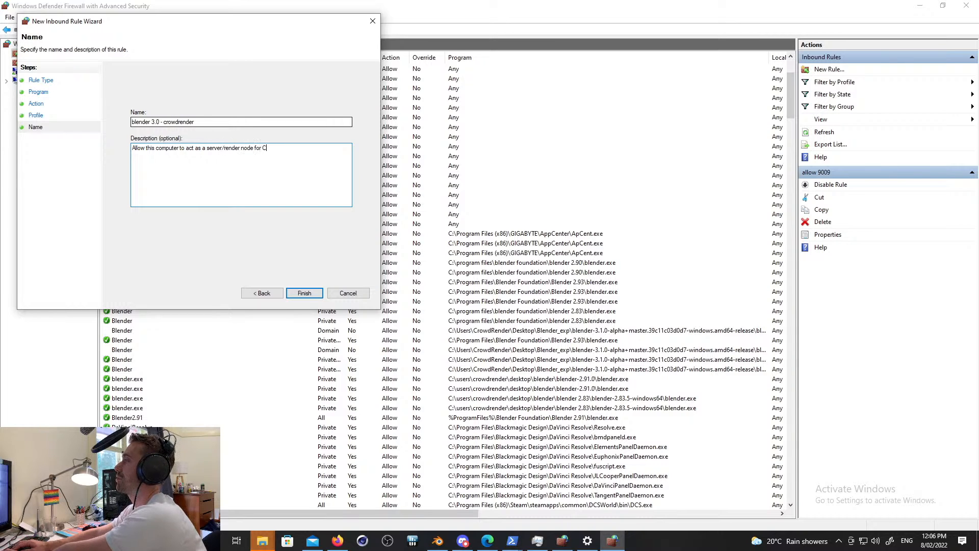
text(rowdrender)
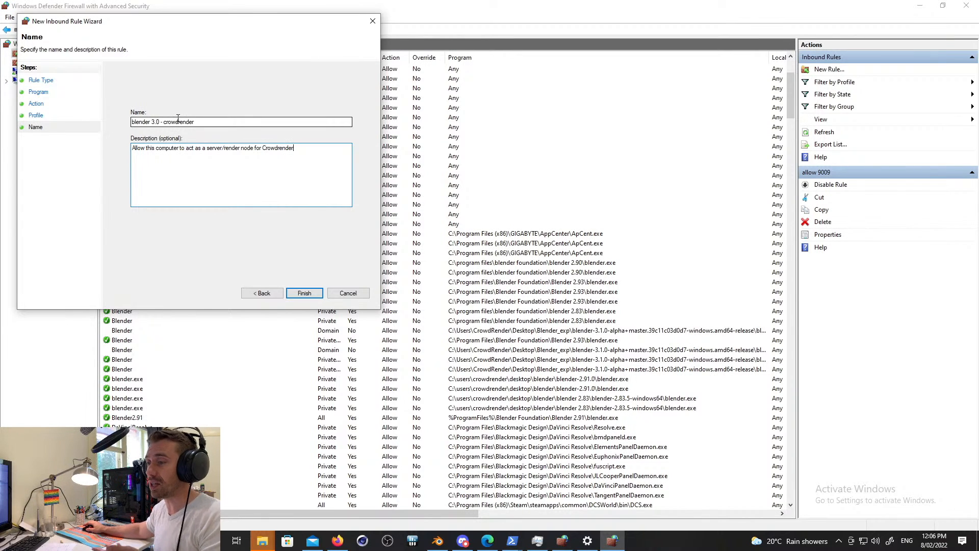
click(304, 293)
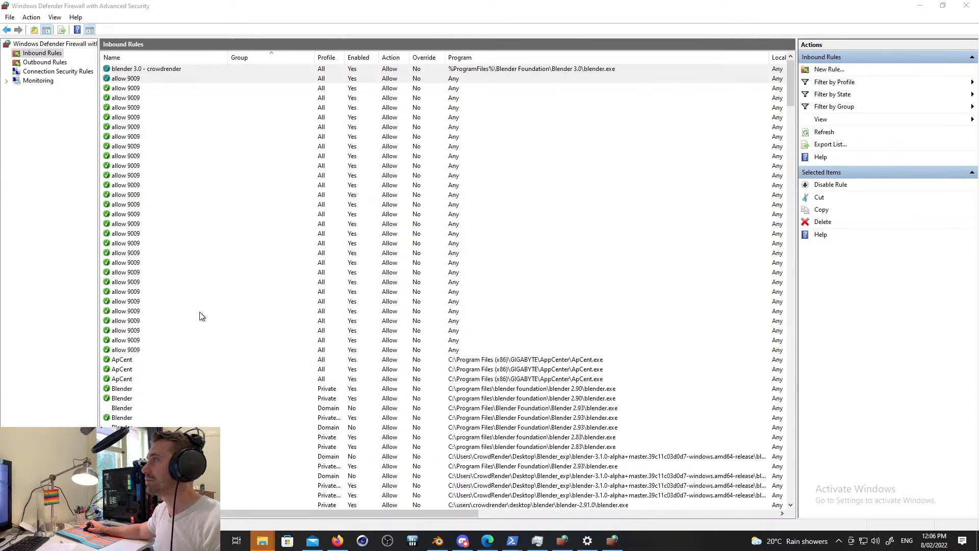
click(156, 81)
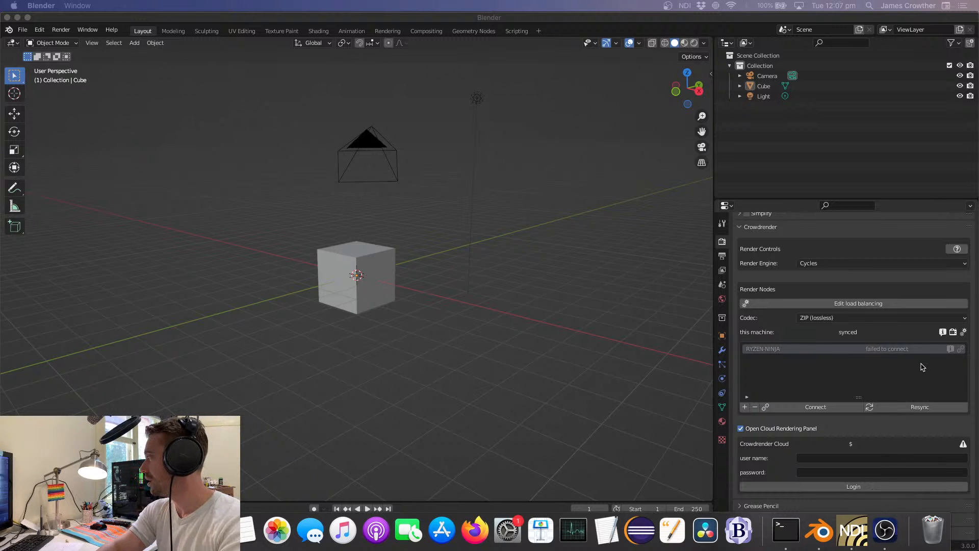
Switch to Blender on the Mac and try to connect the RYZEN-NINJA render node
click(961, 350)
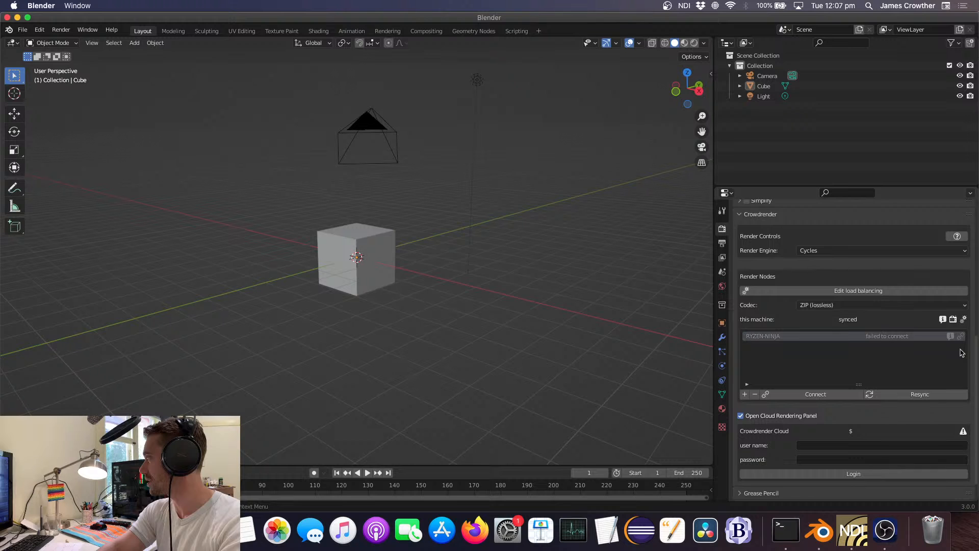
click(962, 337)
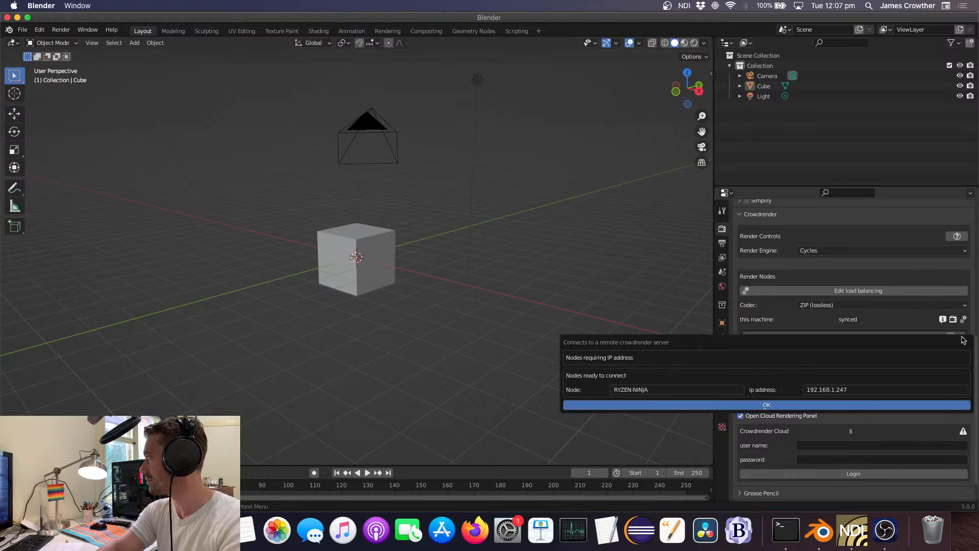
click(786, 408)
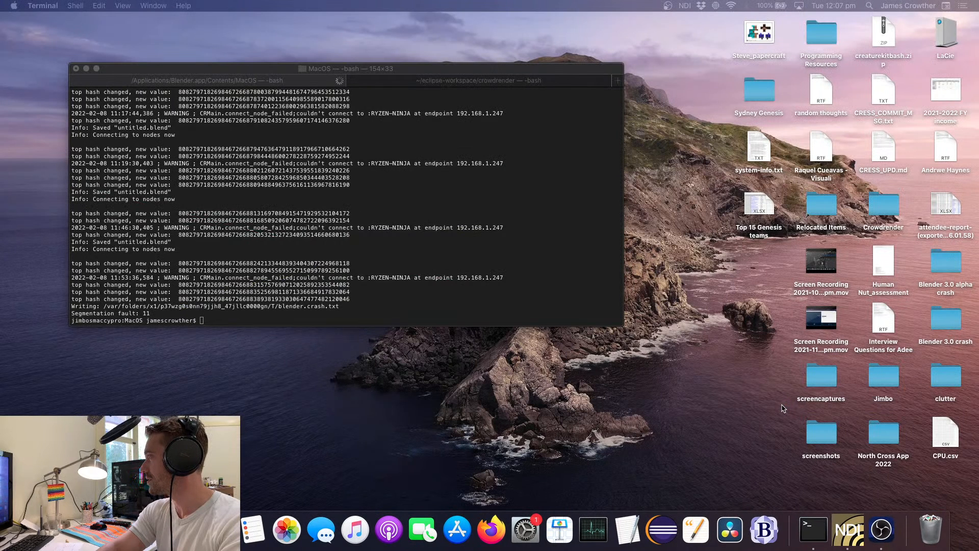
Switch to the Terminal and clear its output with the clear command
click(568, 308)
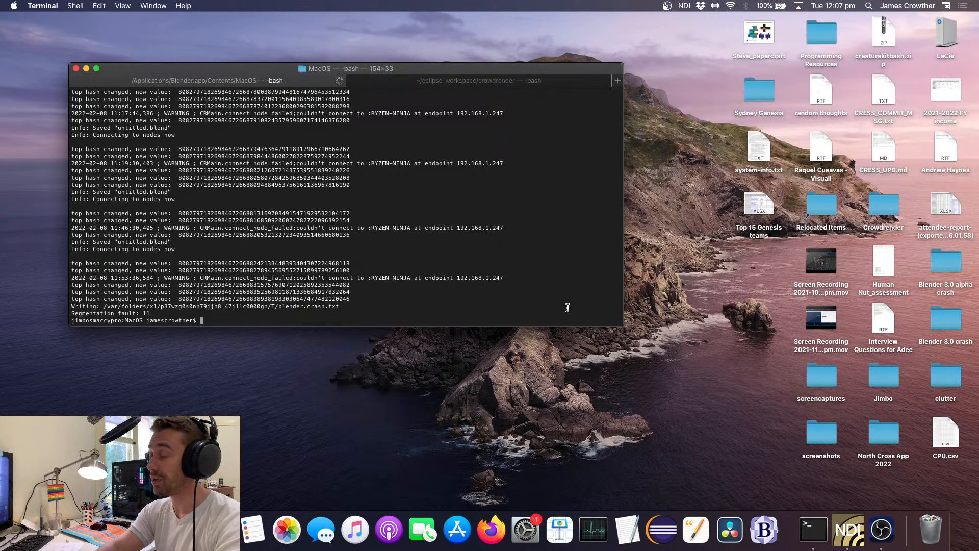
text(clear)
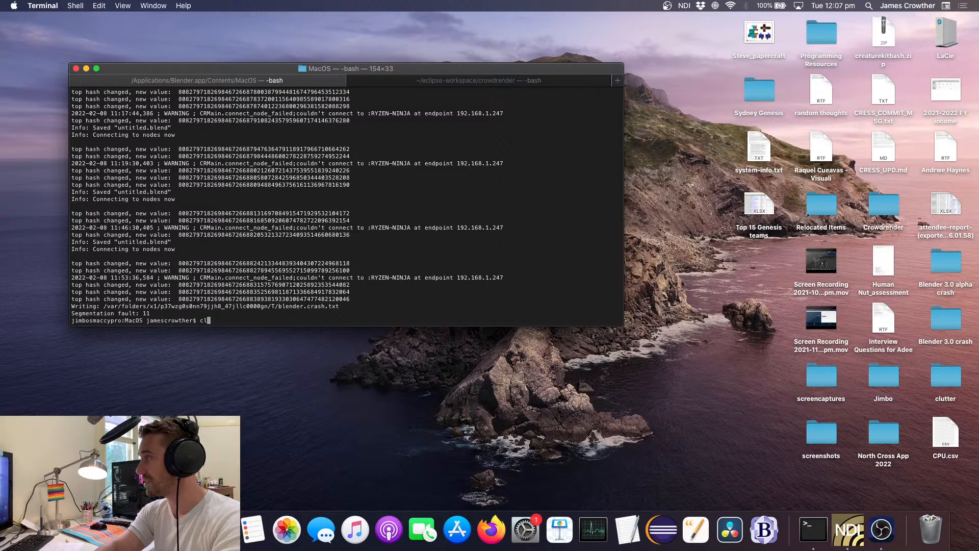
key(Return)
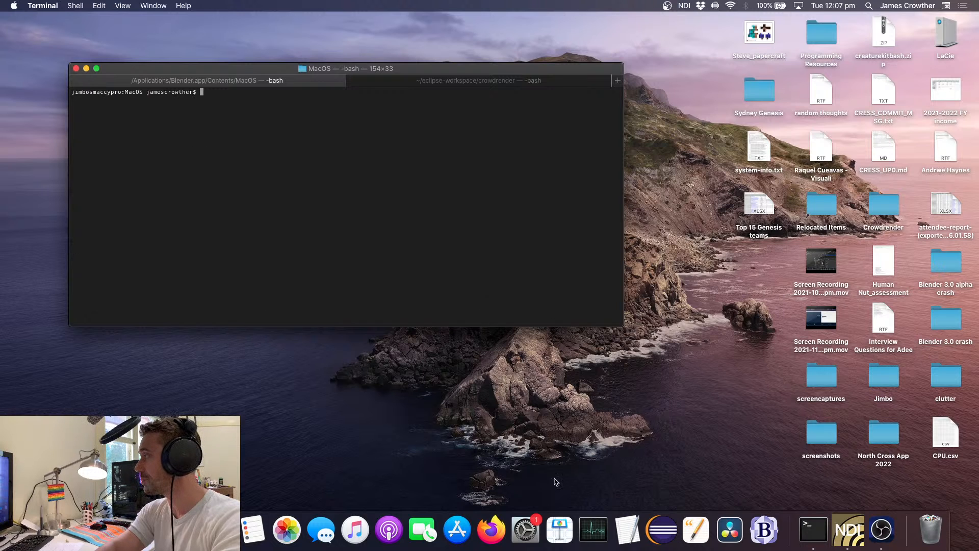
Open Activity Monitor and filter the process list for "blender"
click(593, 530)
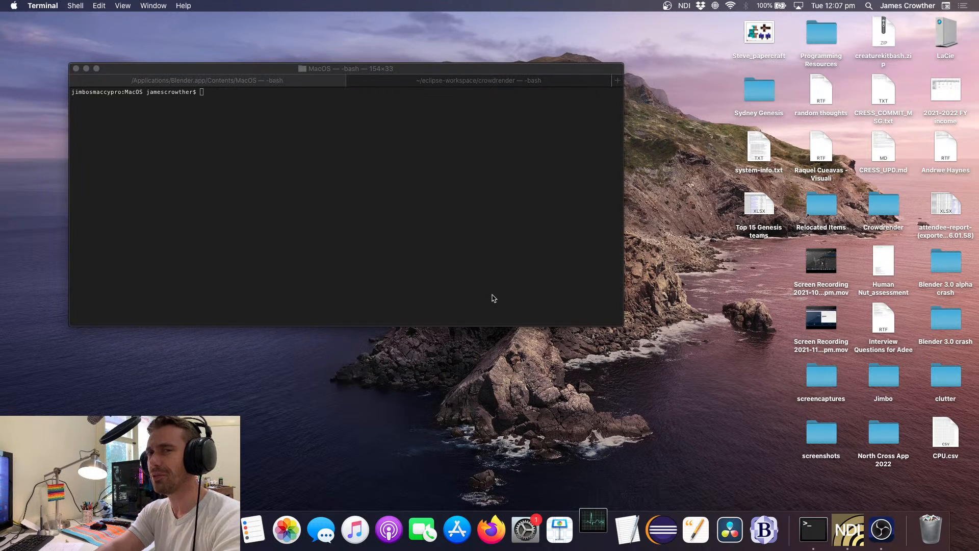
click(453, 236)
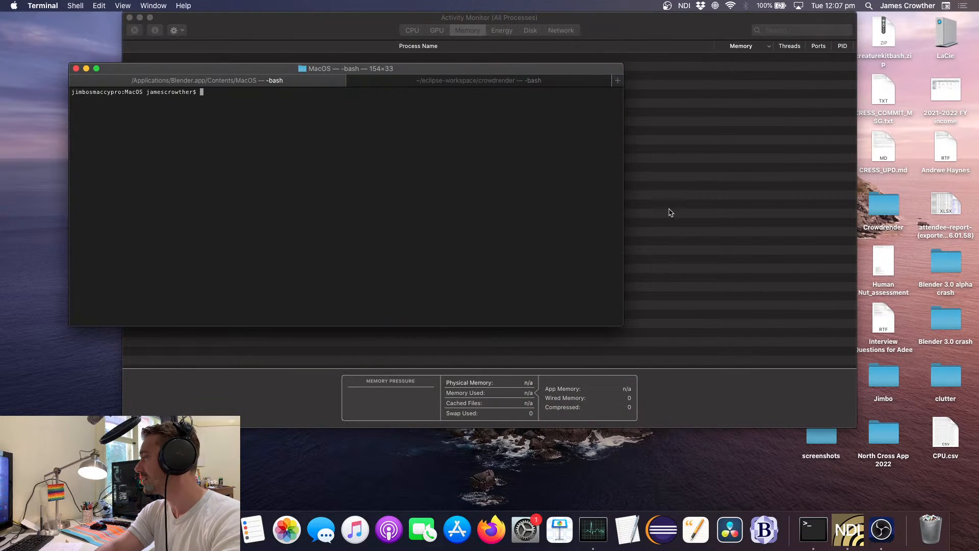
click(666, 211)
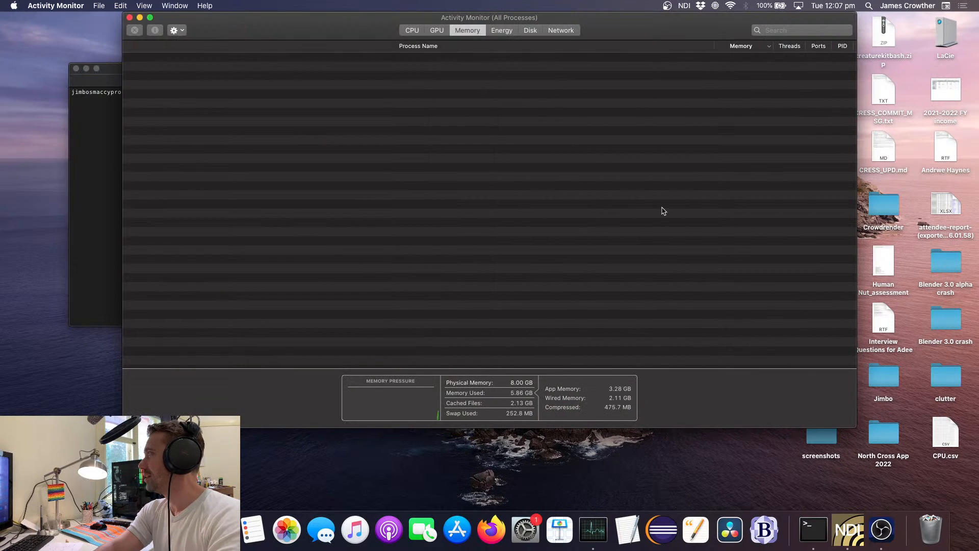
click(792, 28)
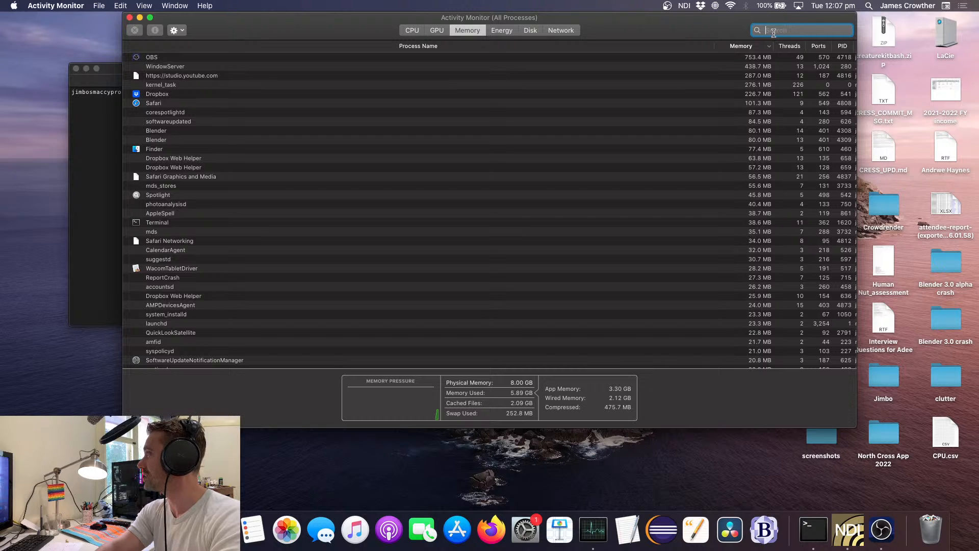
text(blender)
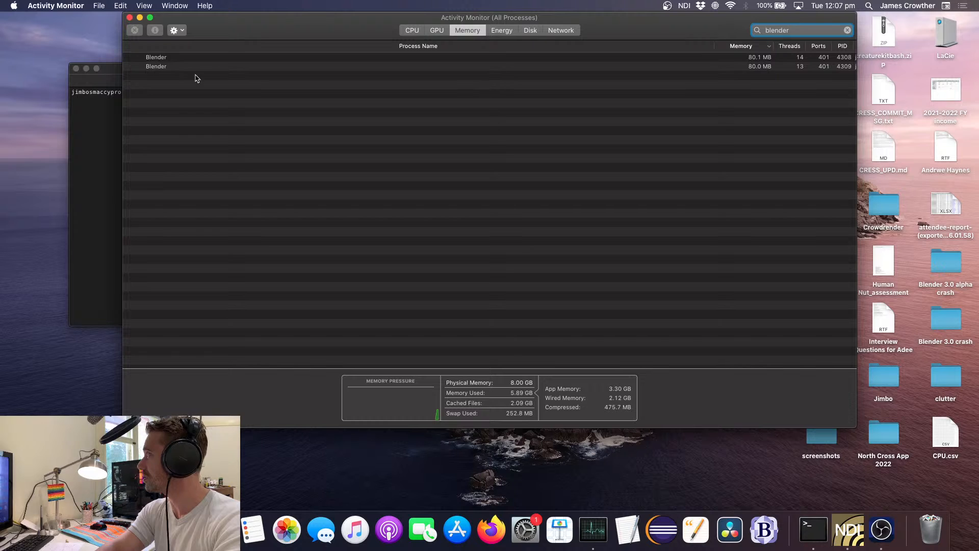
Force quit both leftover Blender processes
click(155, 66)
shift+click(155, 57)
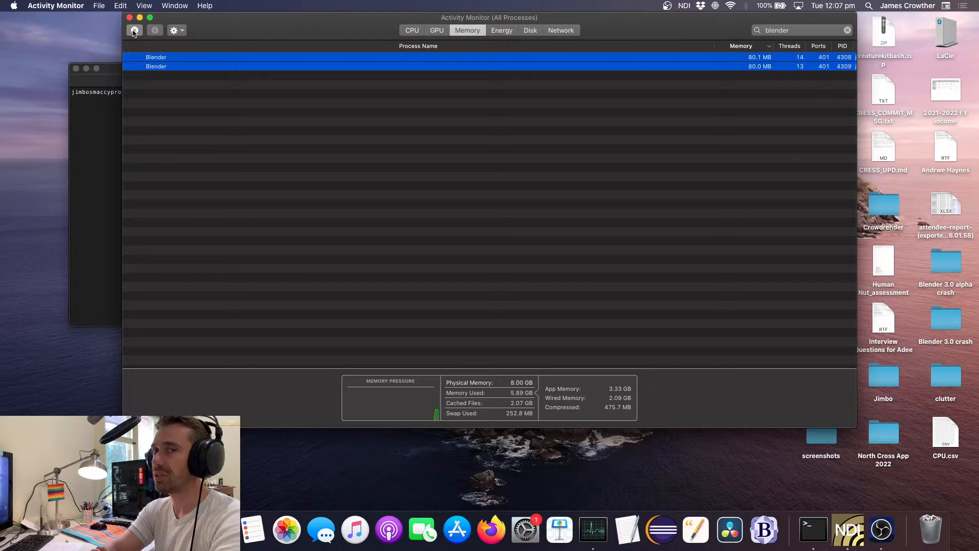
click(134, 31)
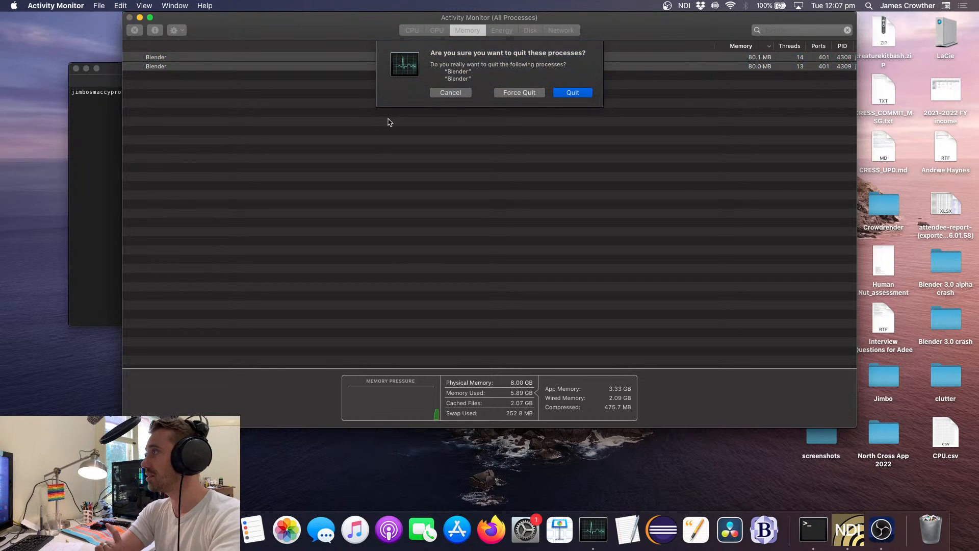
click(510, 93)
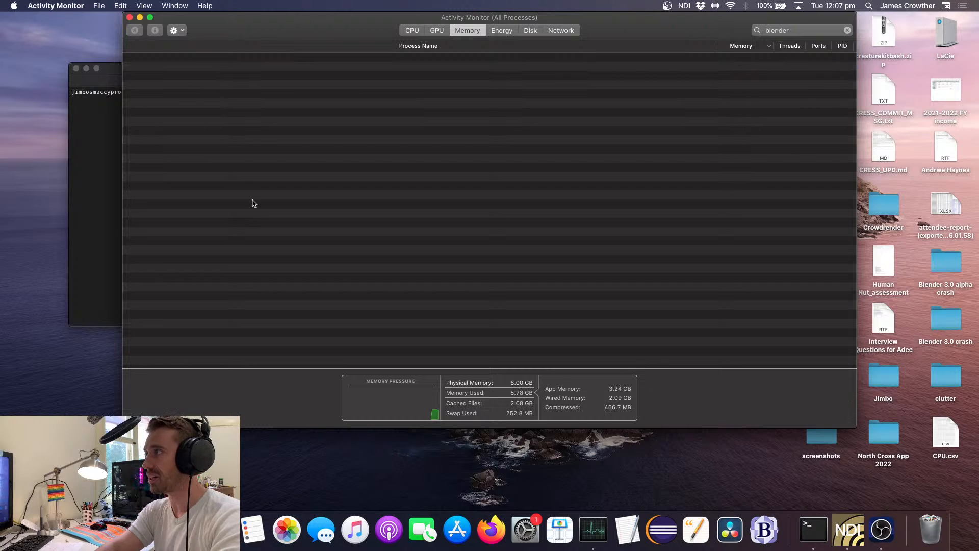
Switch to the Terminal and launch Blender with the ./Blender command
click(814, 530)
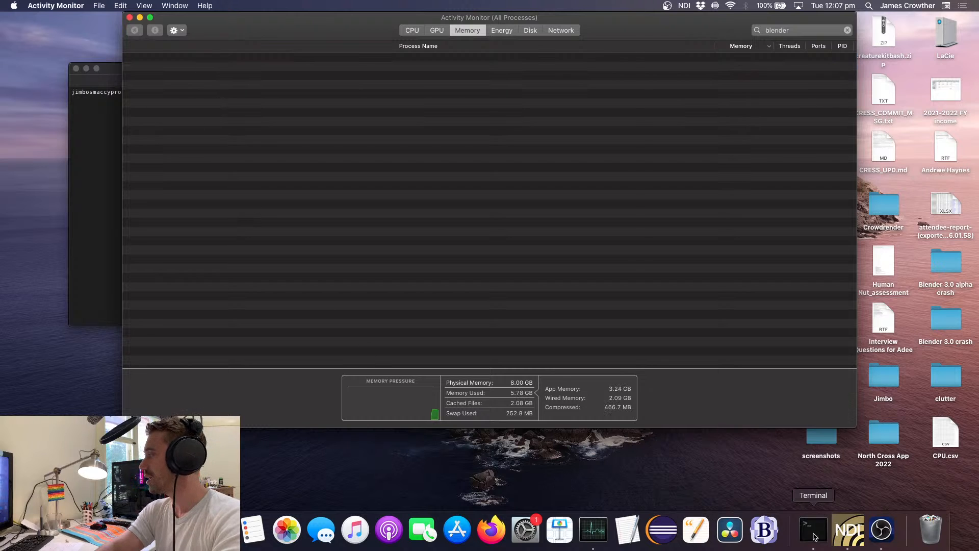
text(./Blender)
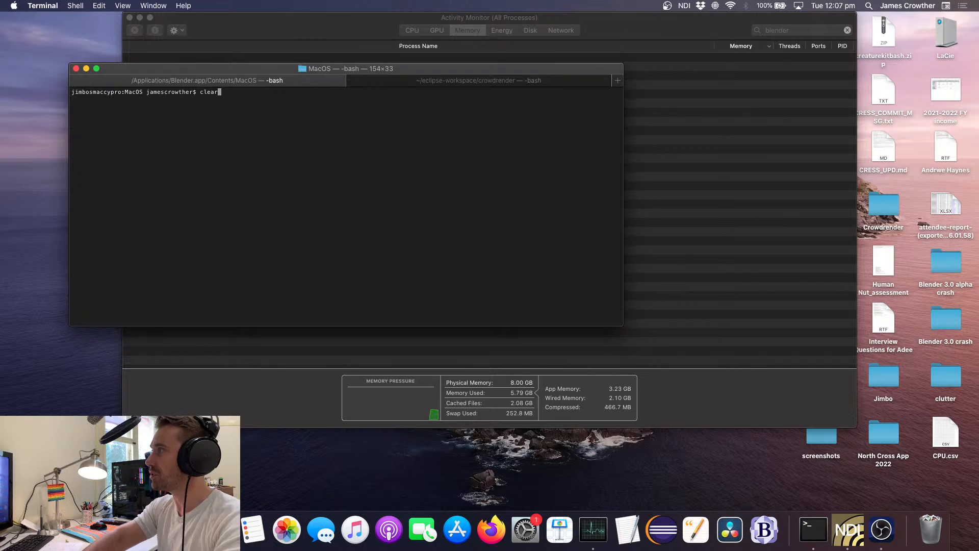
key(Return)
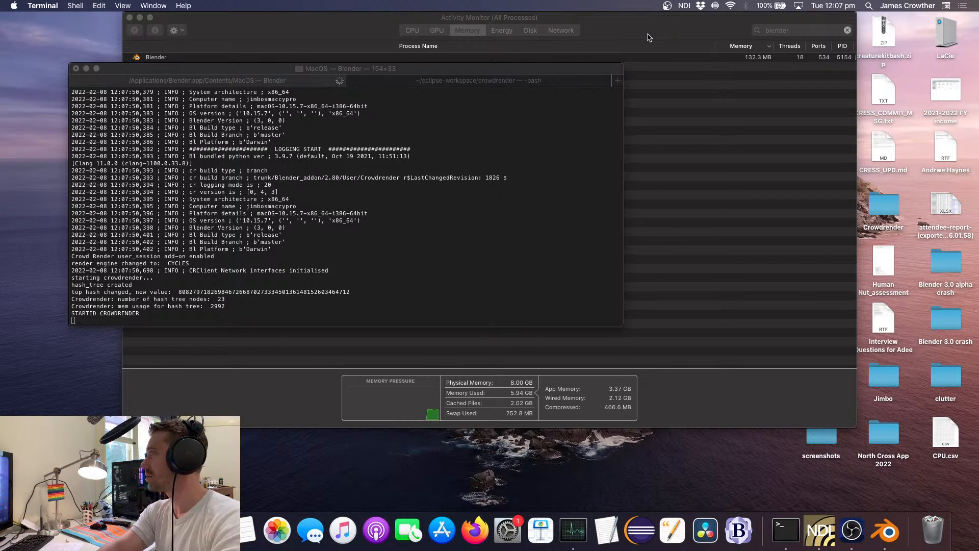
Dismiss the problem report for Blender and close the Blender splash screen
drag(563, 80, 579, 121)
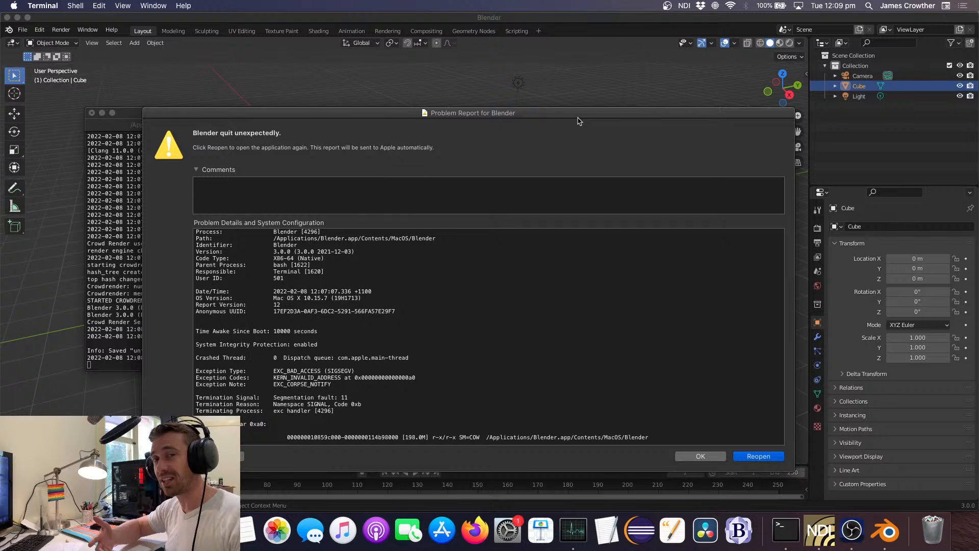
click(709, 456)
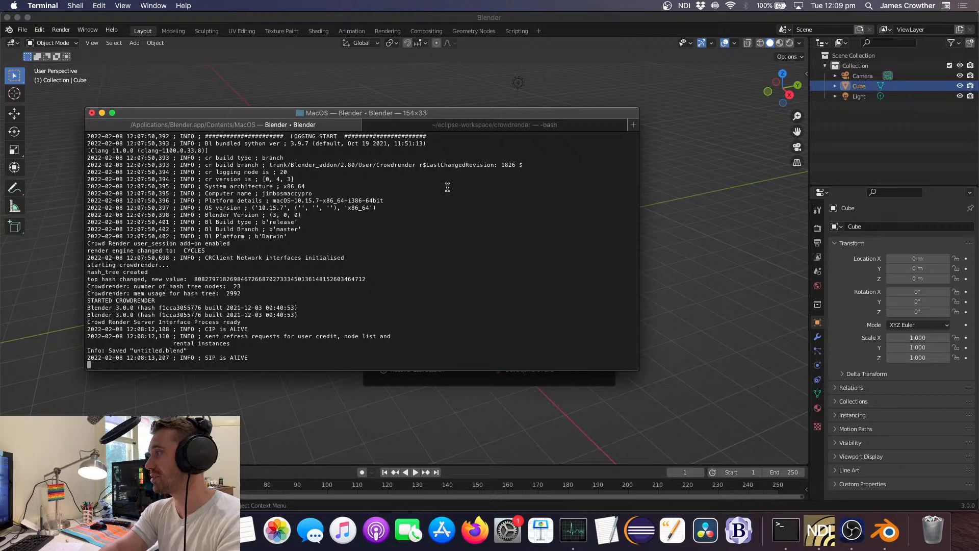
click(471, 77)
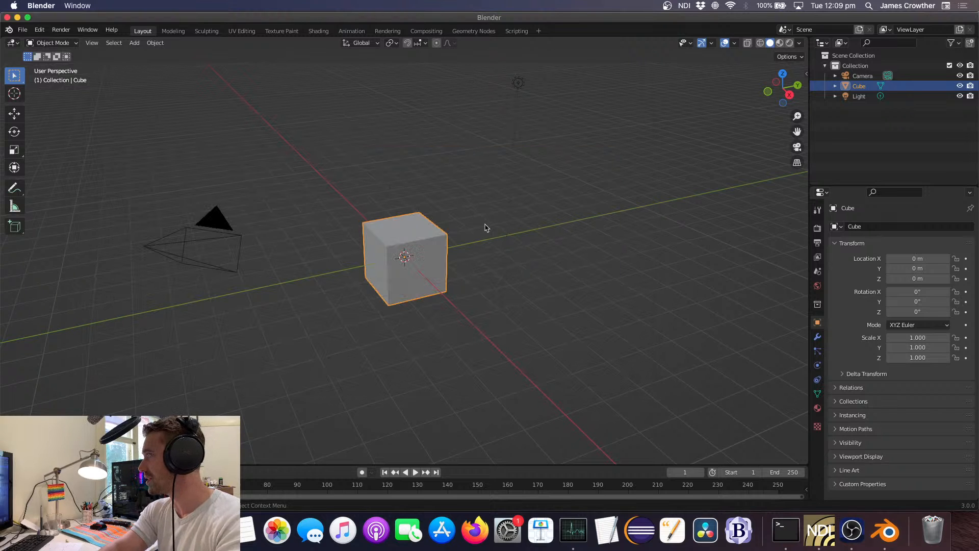
Widen the properties editor and expand the Crowdrender section of the render properties, collapsing Sampling
click(817, 229)
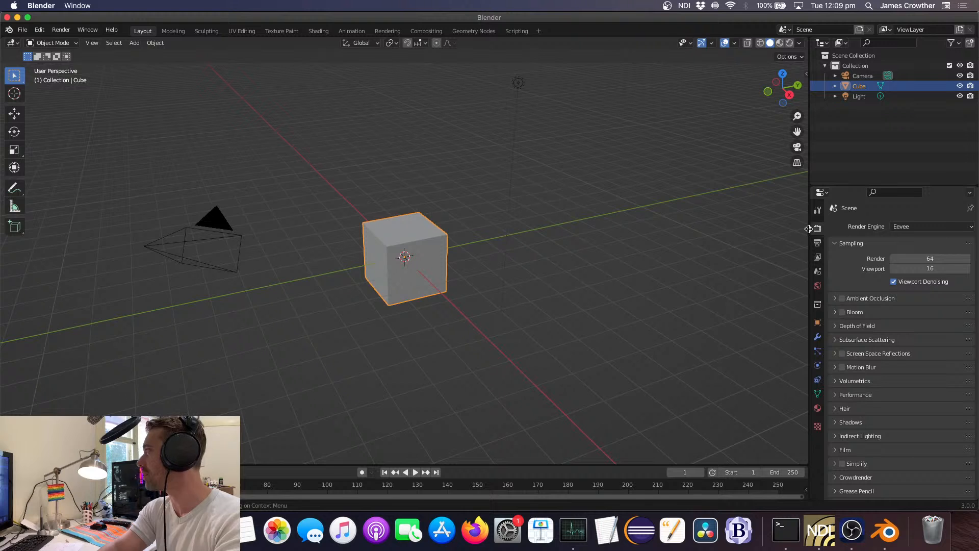
drag(712, 229, 707, 229)
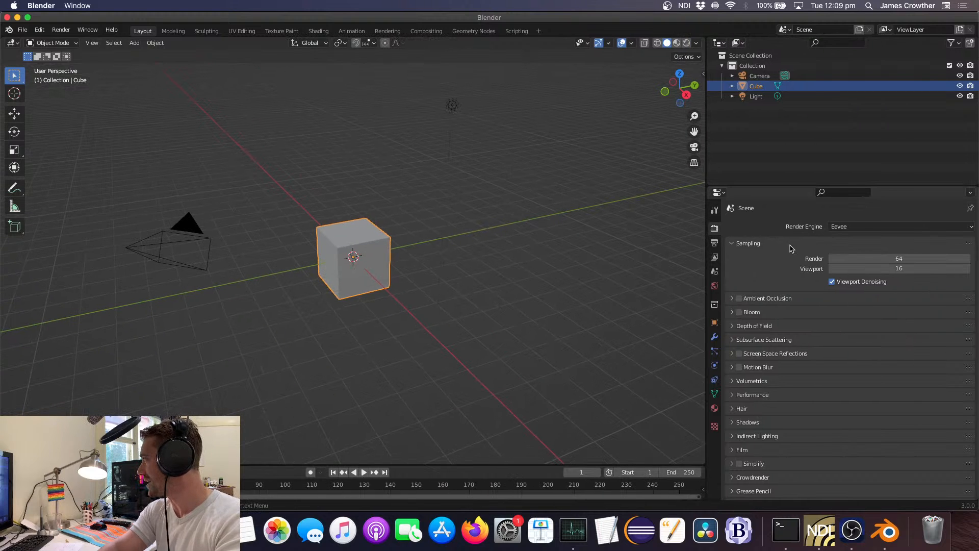
click(727, 247)
click(753, 436)
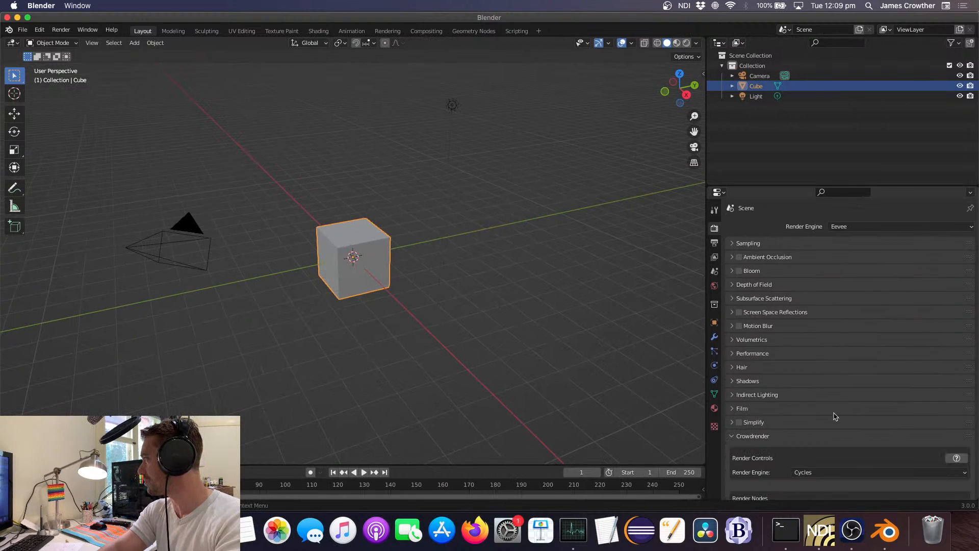
scroll(907, 376, down, 6)
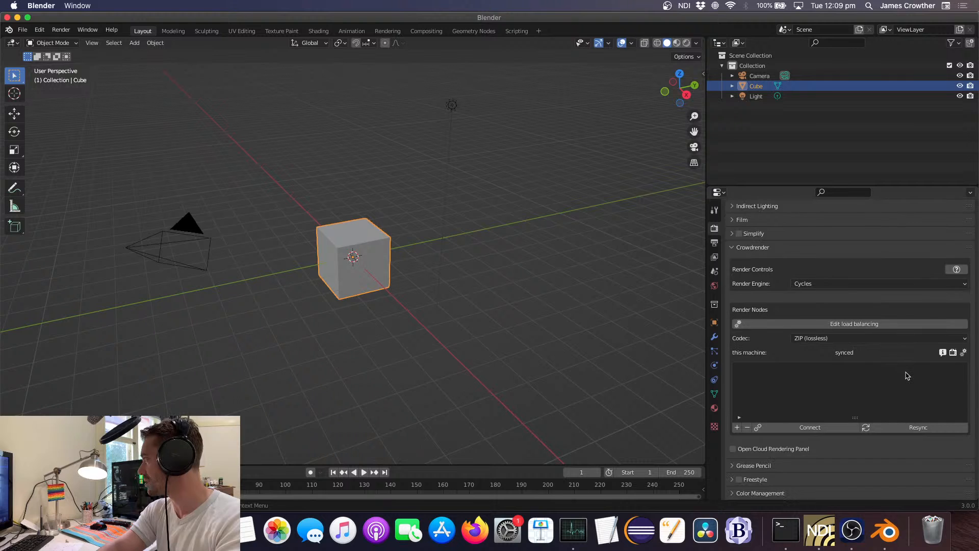
Add a render node named RYZEN-NINJA and try to connect to it at IP address 192.168.1.247
click(738, 427)
double_click(764, 371)
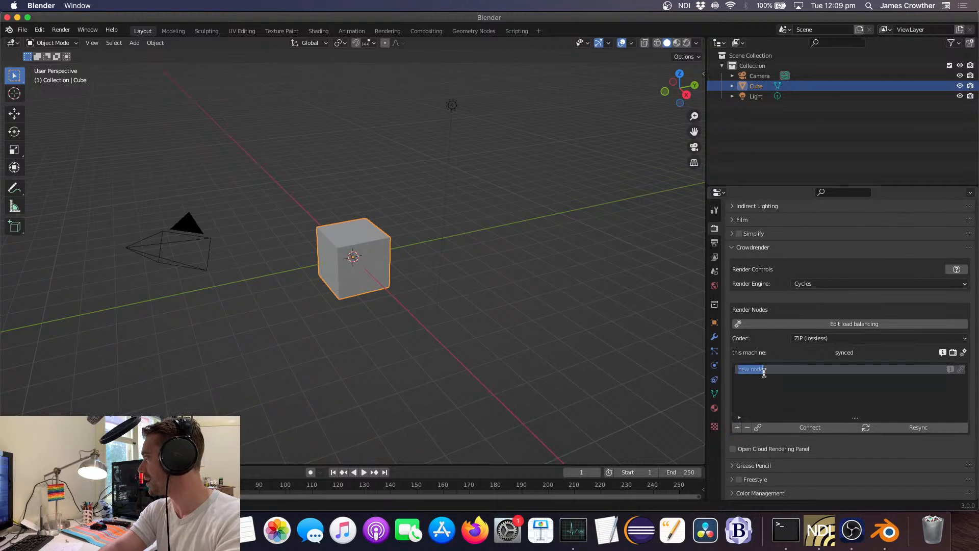
text(RYZEN)
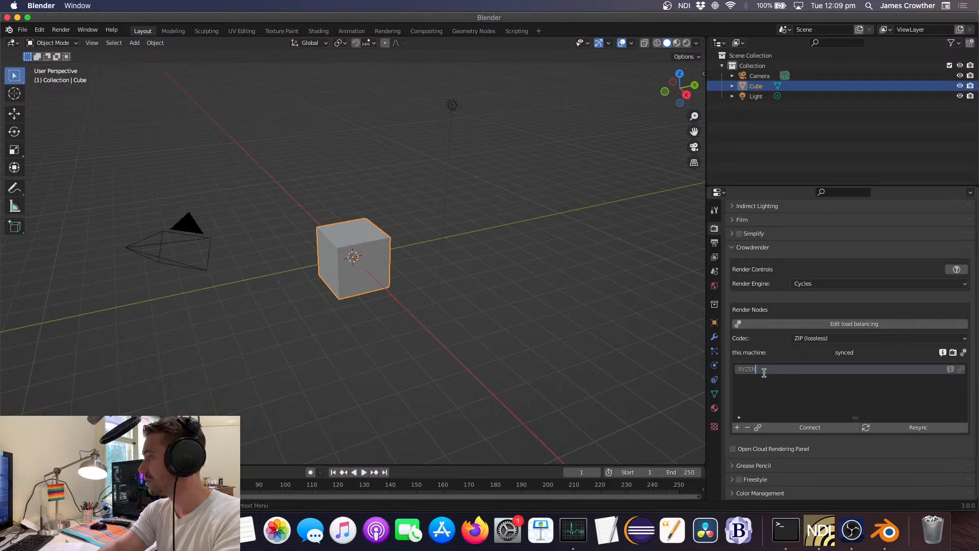
text(-NINJA)
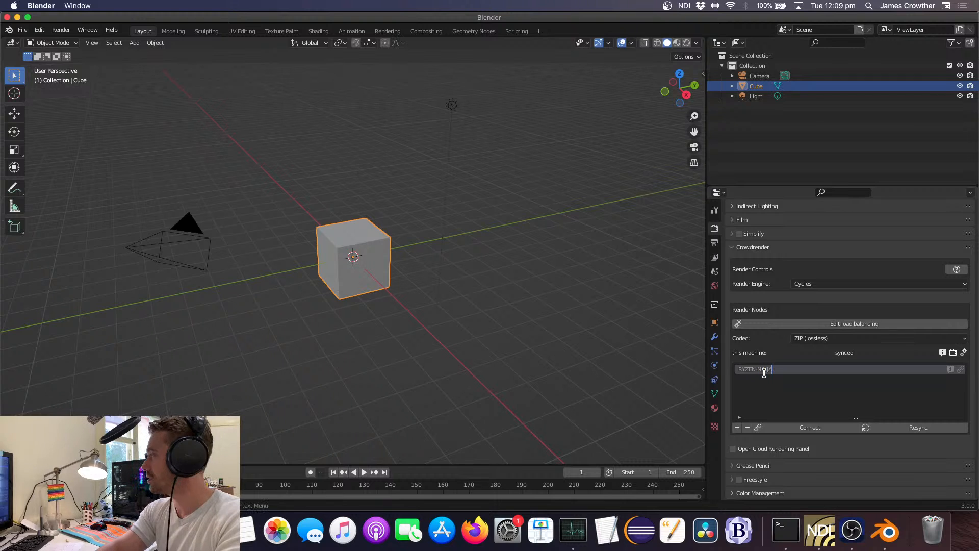
key(Return)
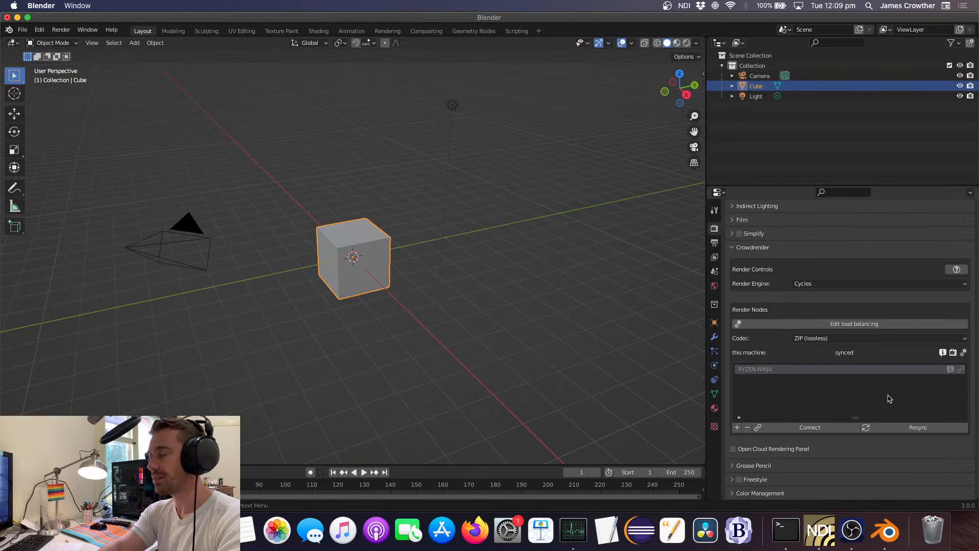
click(962, 371)
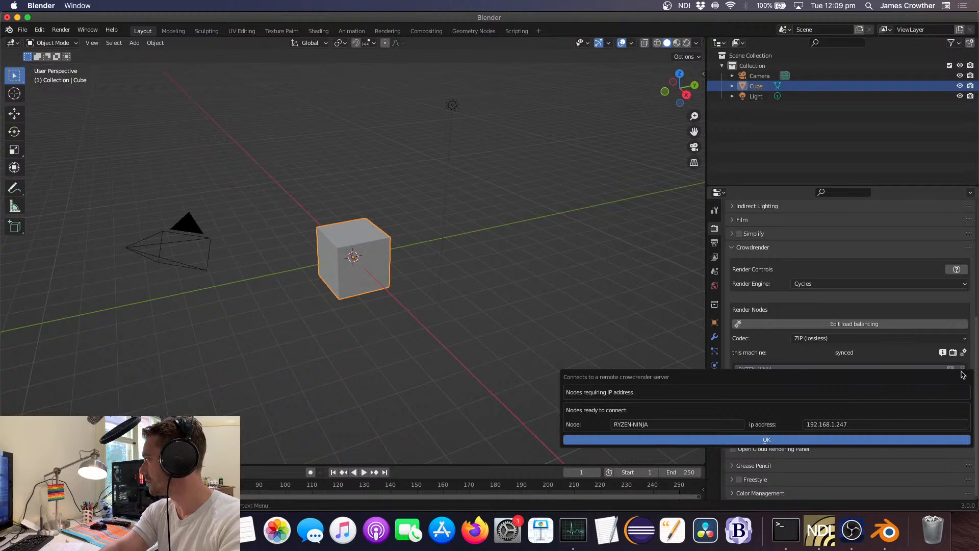
click(857, 440)
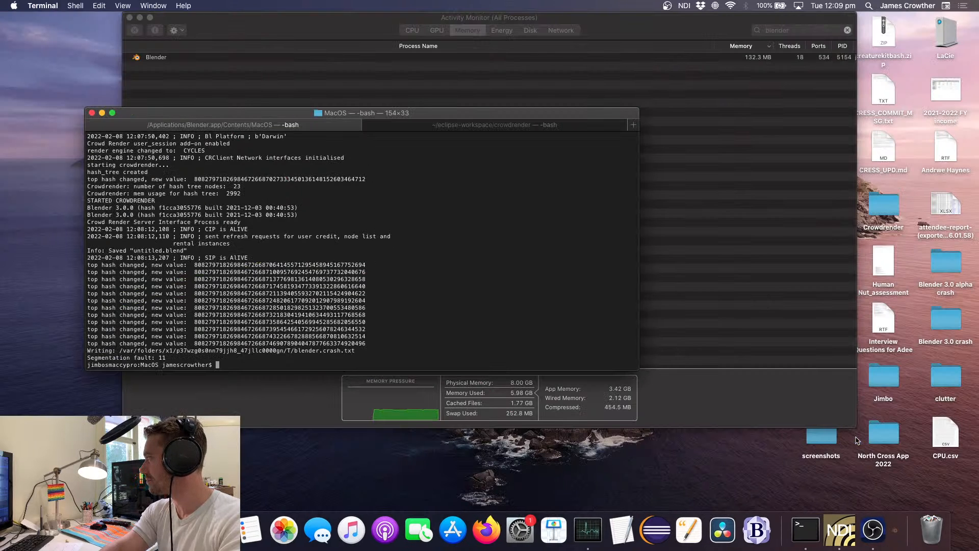
Clear the Terminal output and force quit the leftover Blender processes in Activity Monitor
text(clear)
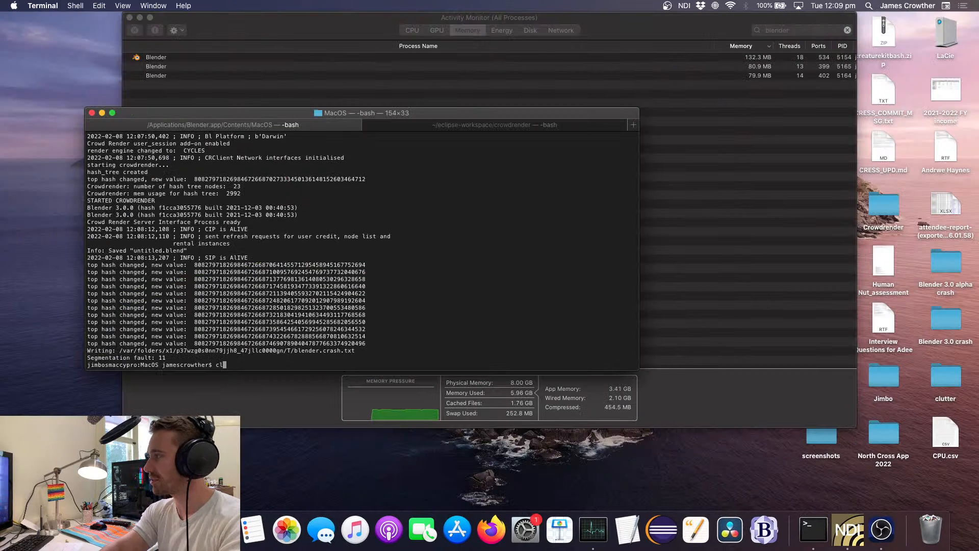
key(Return)
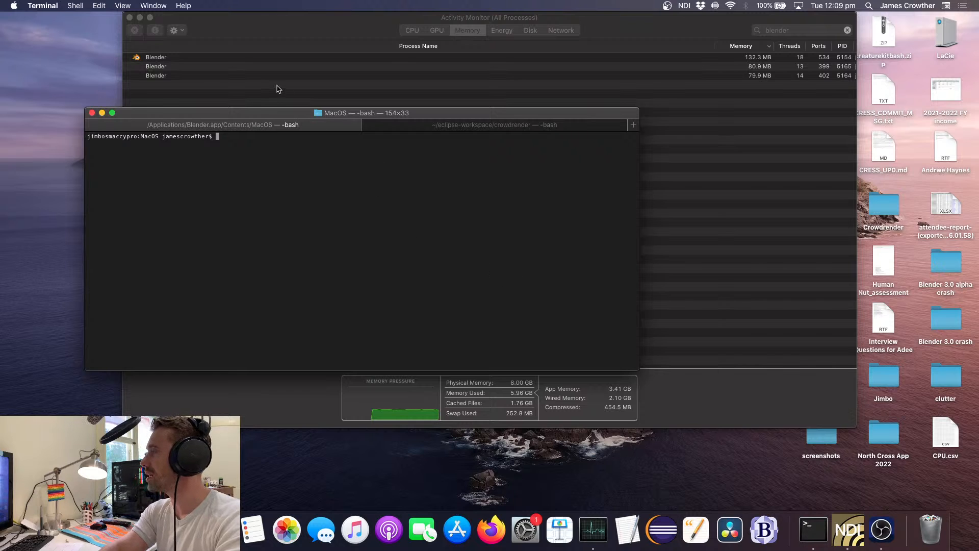
click(172, 77)
click(171, 77)
shift+click(167, 58)
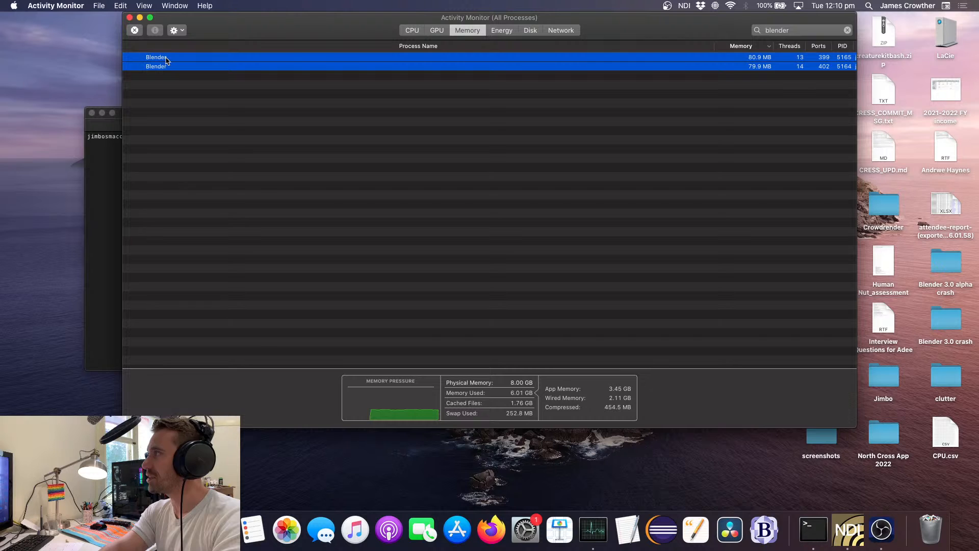
click(135, 30)
click(520, 93)
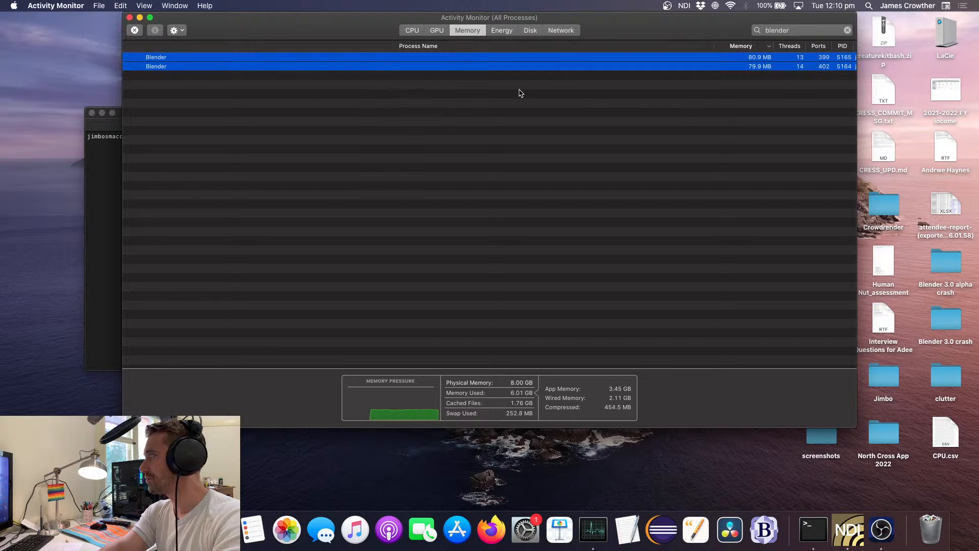
Relaunch Blender from the Terminal with ./Blender and close its splash screen
click(100, 212)
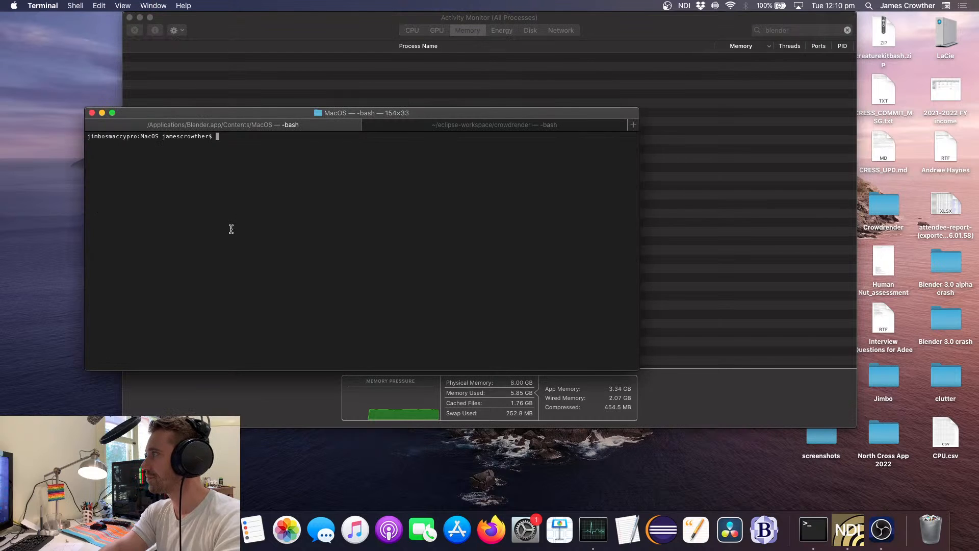
text(./Bl)
key(Tab)
key(Return)
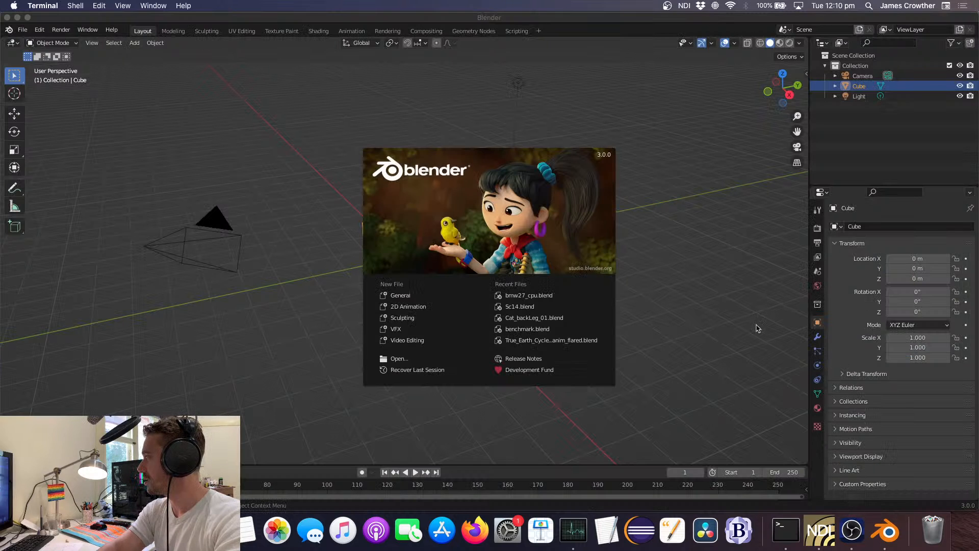
click(550, 231)
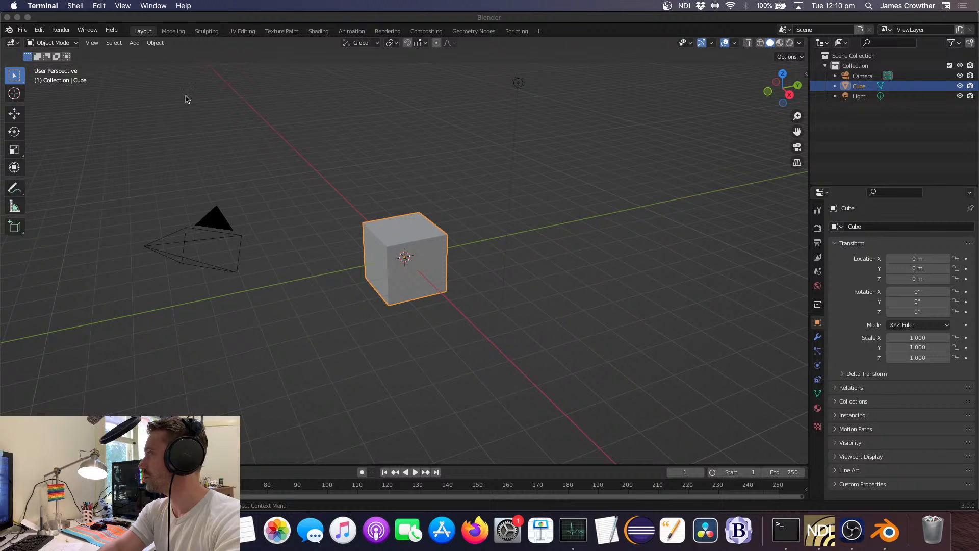
Set the File Preview Type for blend files to None in the Save & Load preferences
click(44, 33)
click(61, 187)
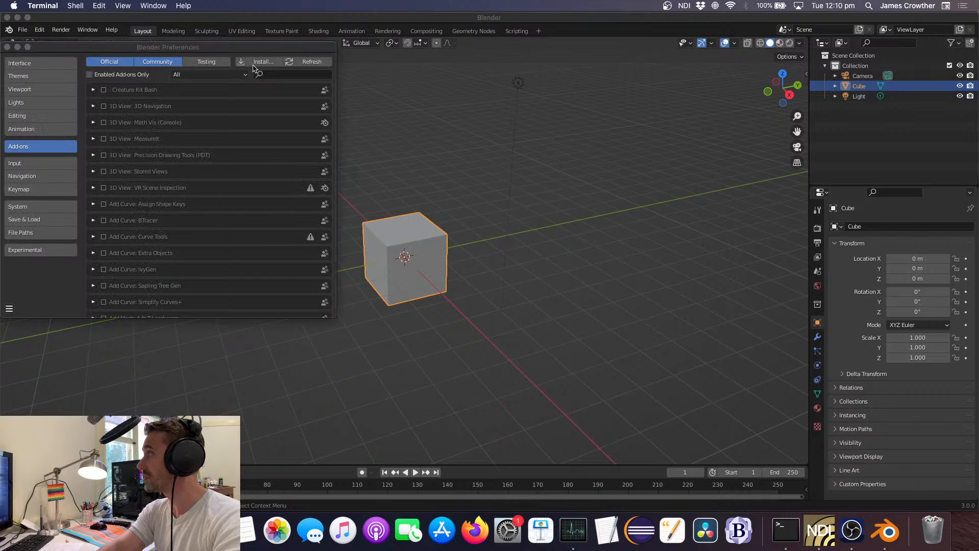
drag(251, 51, 388, 54)
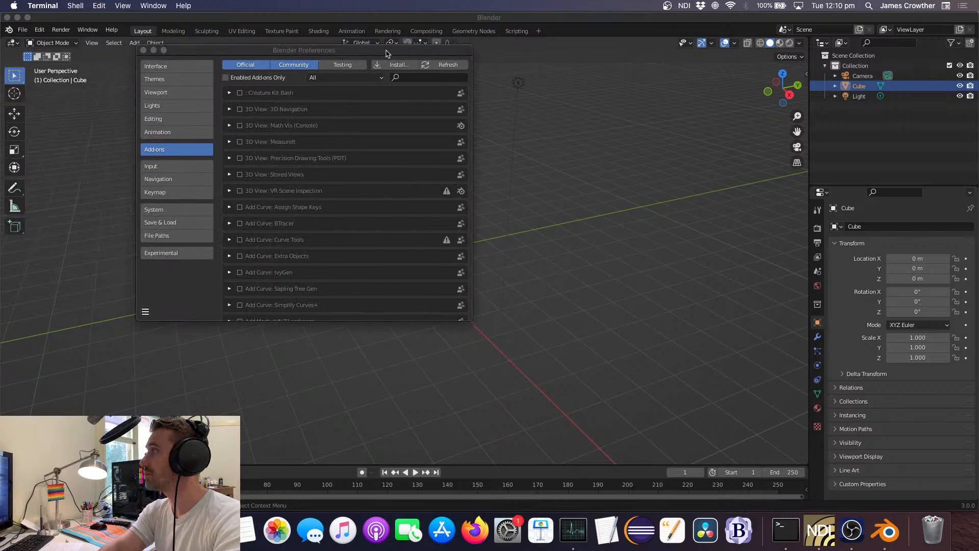
click(167, 224)
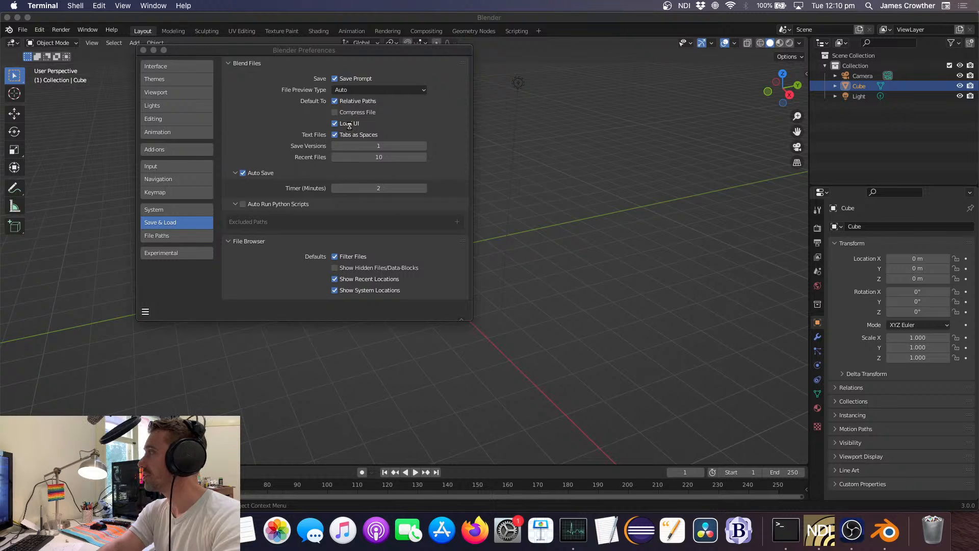
click(357, 91)
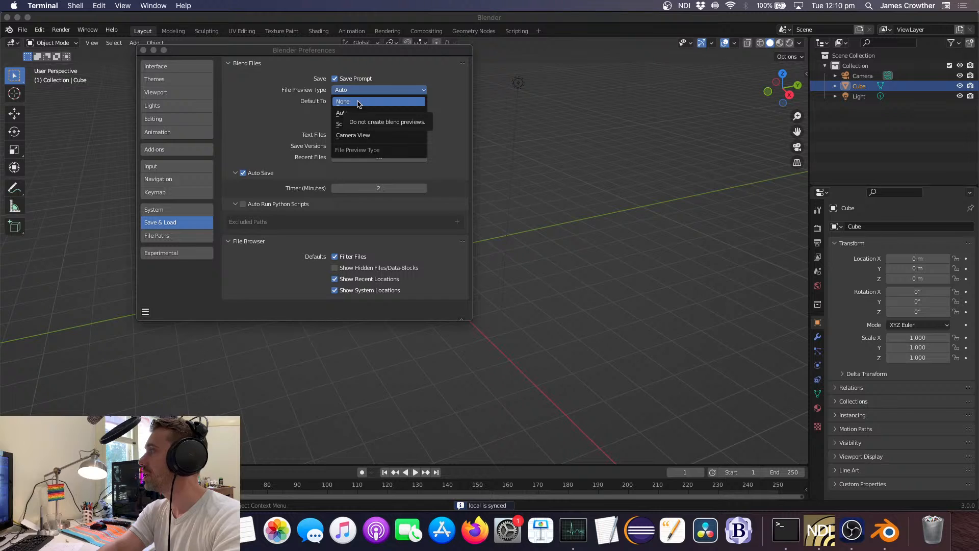
click(359, 102)
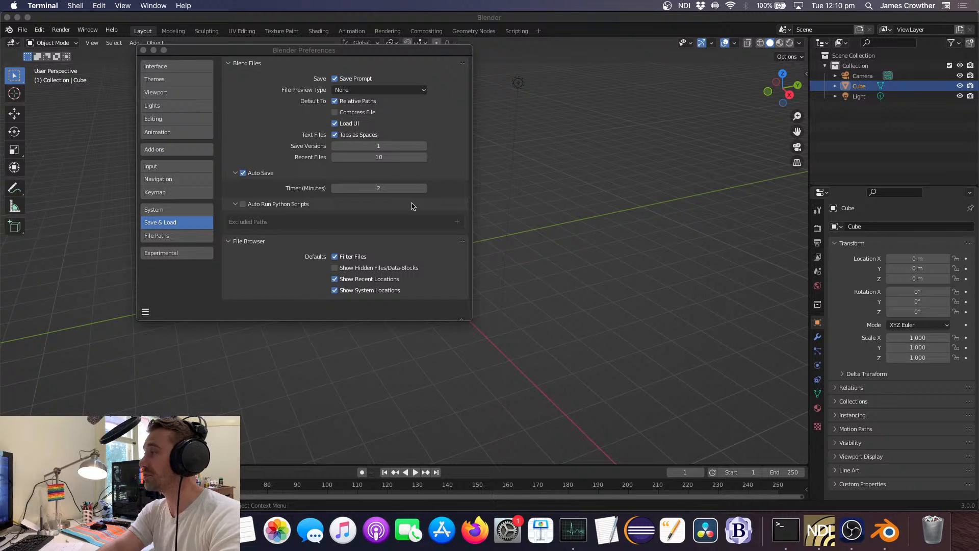
Save the preferences and close the preferences window
click(145, 312)
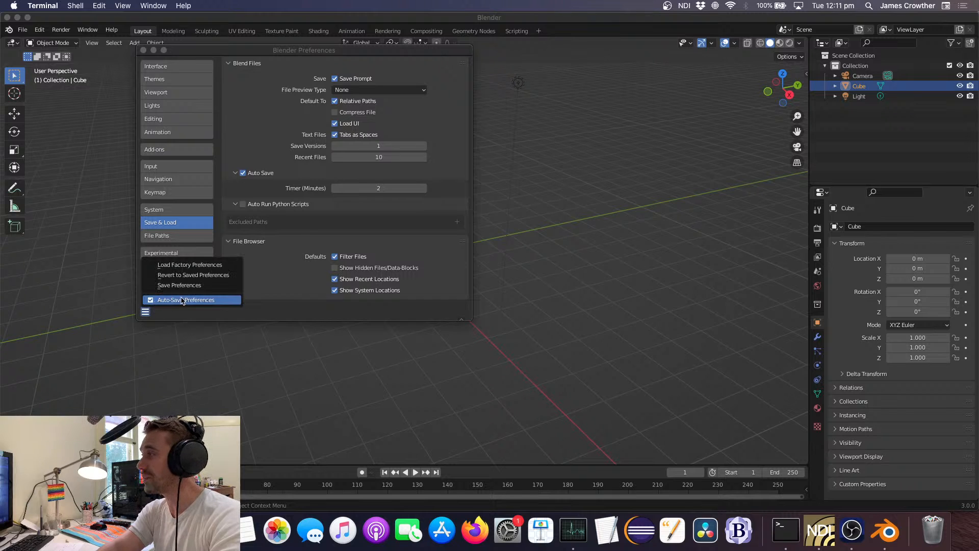
click(184, 286)
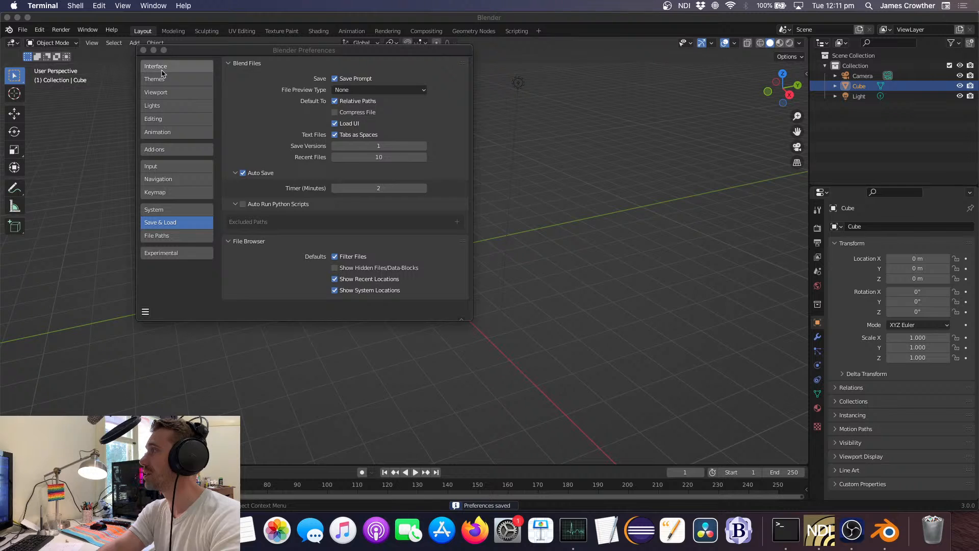
click(144, 50)
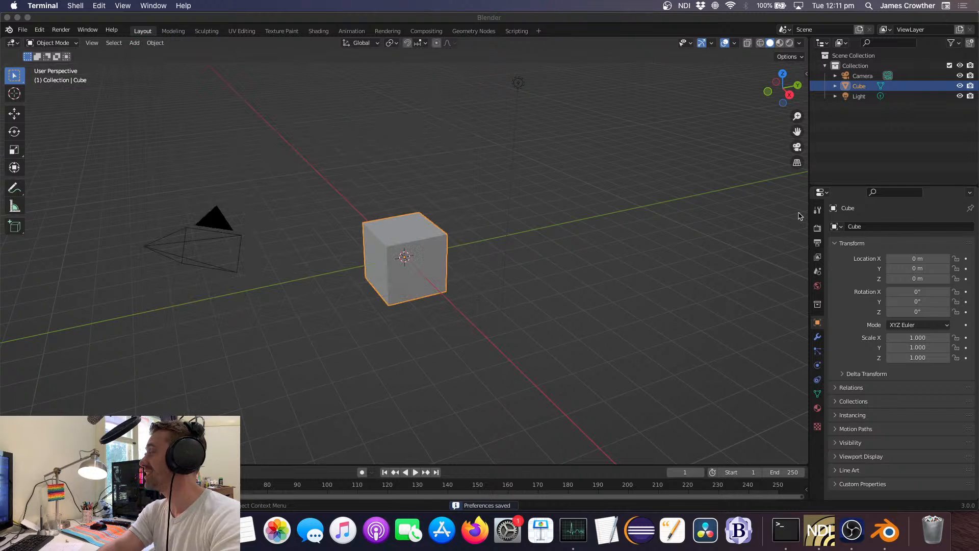
Show the scene's render properties and expand the Crowdrender section down to its render nodes list
click(818, 228)
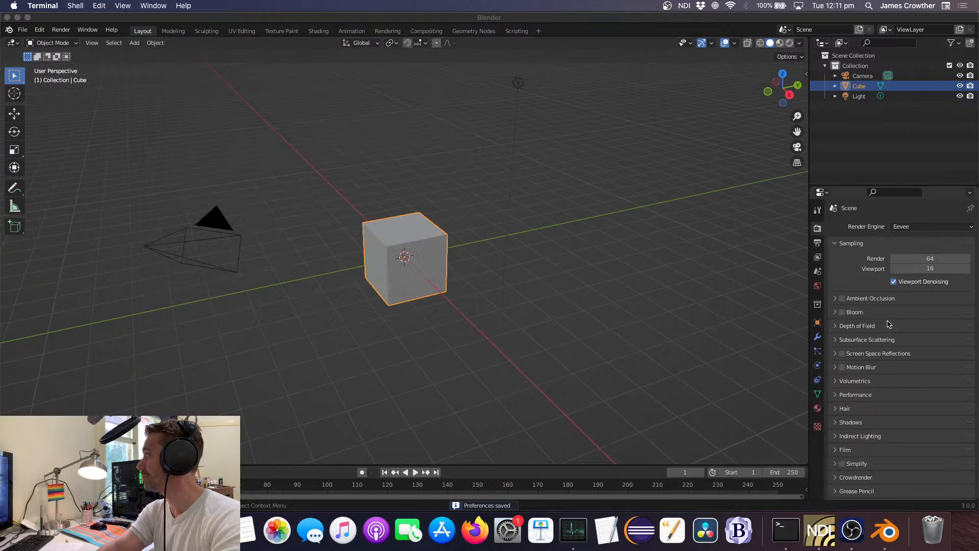
scroll(888, 324, down, 2)
click(852, 452)
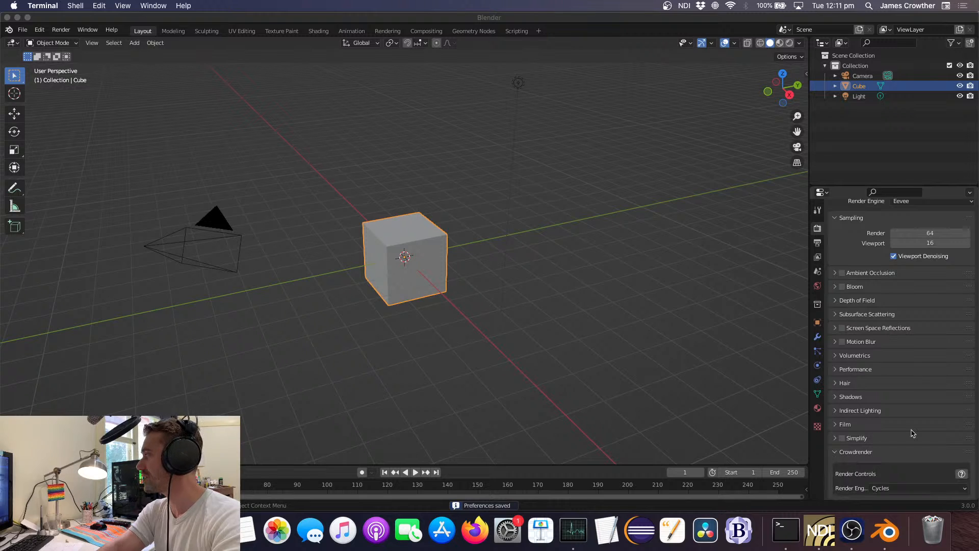
scroll(912, 433, down, 10)
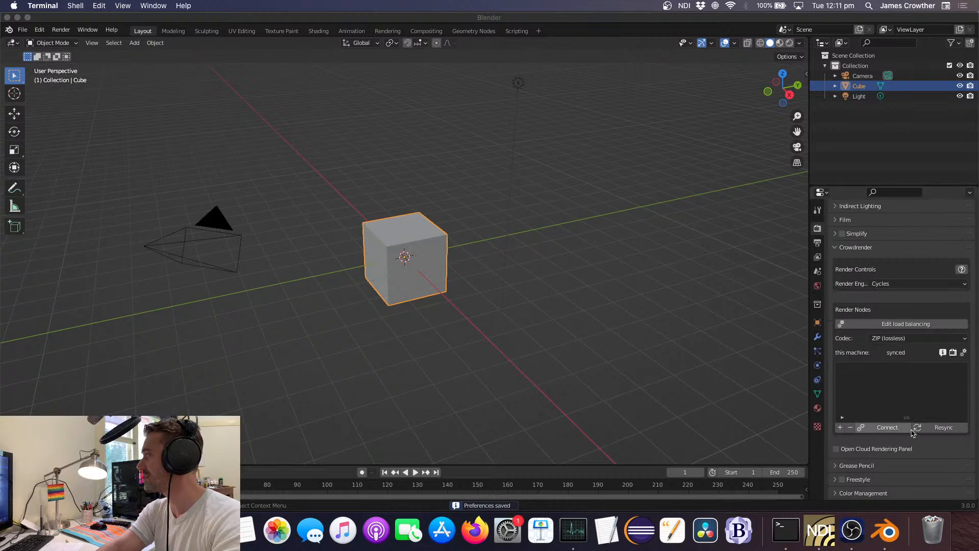
Add a render node named RYZEN-NINJA and connect to it at IP address 192.168.1.247
click(840, 428)
double_click(862, 370)
text(RY)
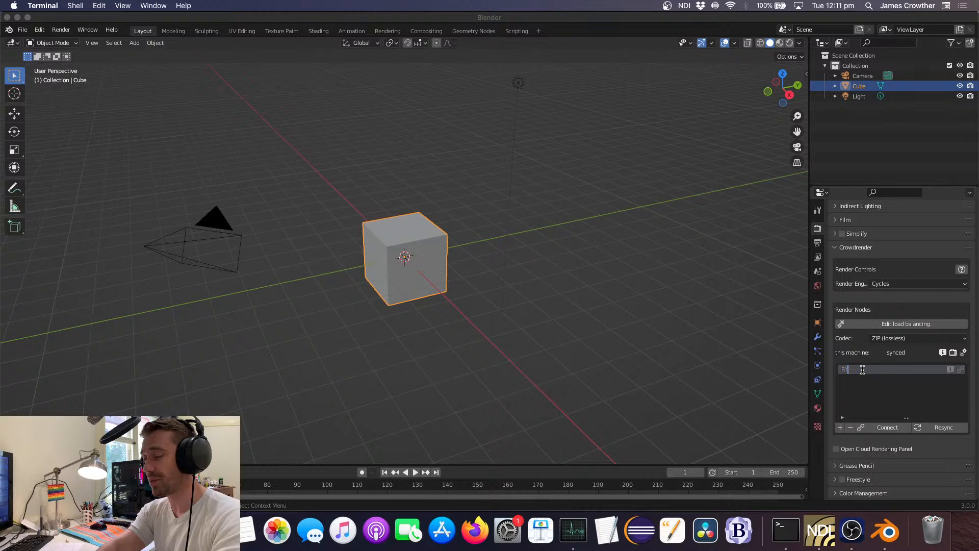
text(ZEN_NINJA)
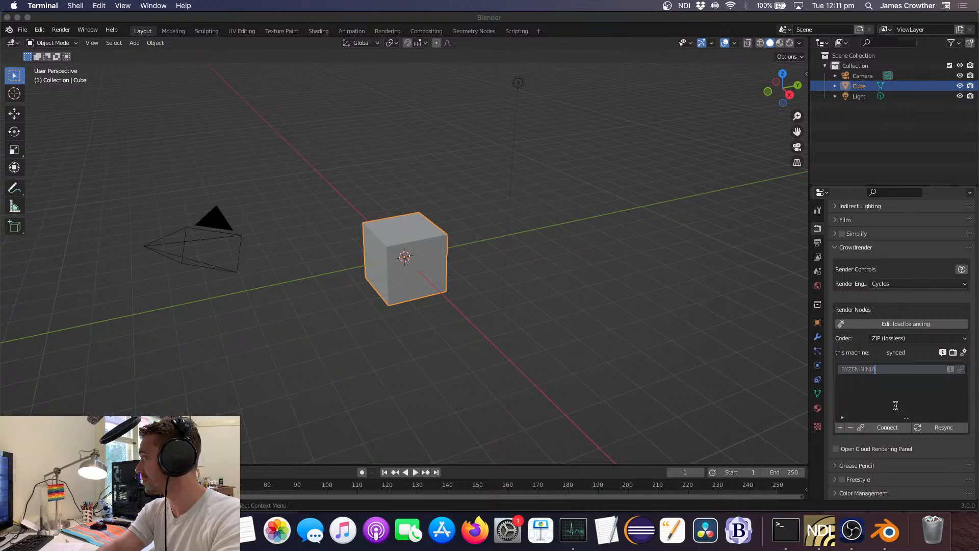
key(Return)
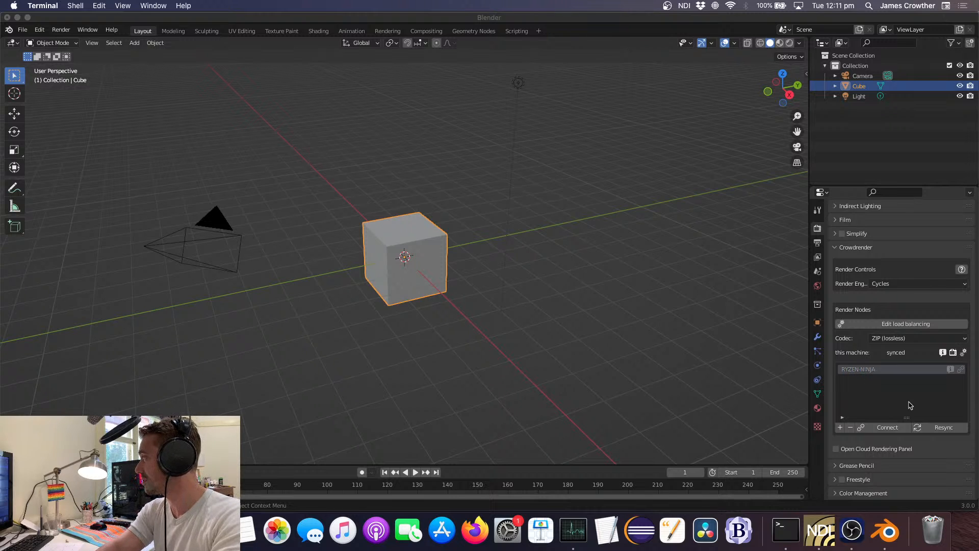
click(962, 372)
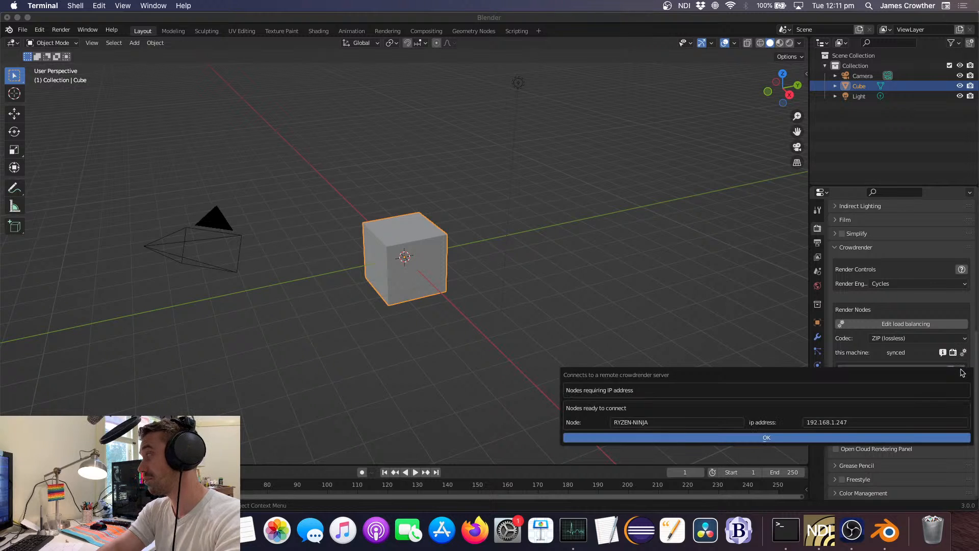
click(788, 438)
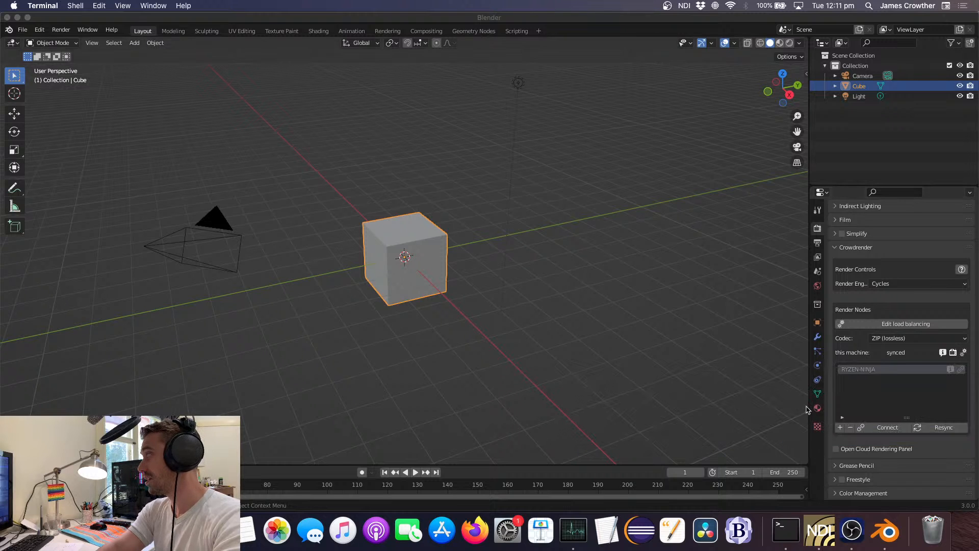
Widen the properties editor and resync the RYZEN-NINJA render node
drag(809, 408, 713, 409)
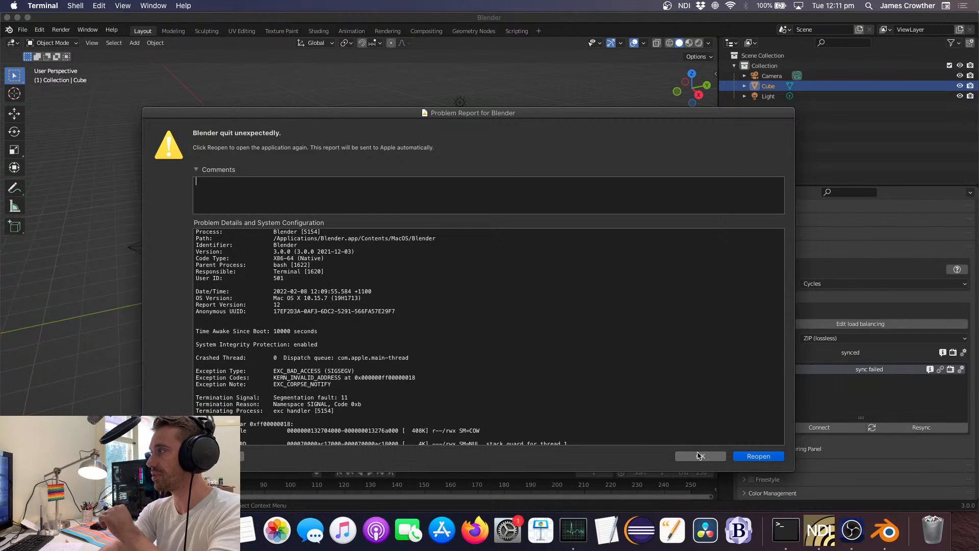
click(510, 97)
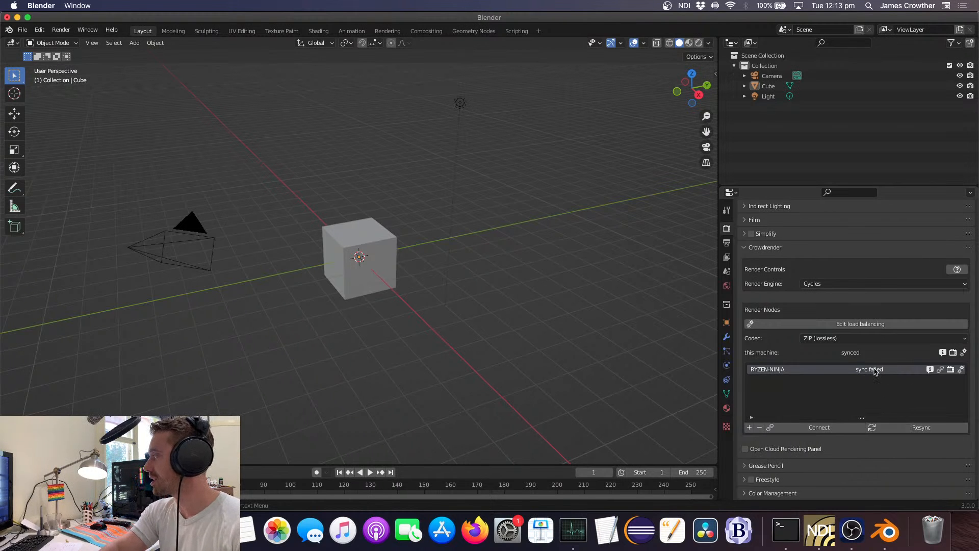
click(913, 429)
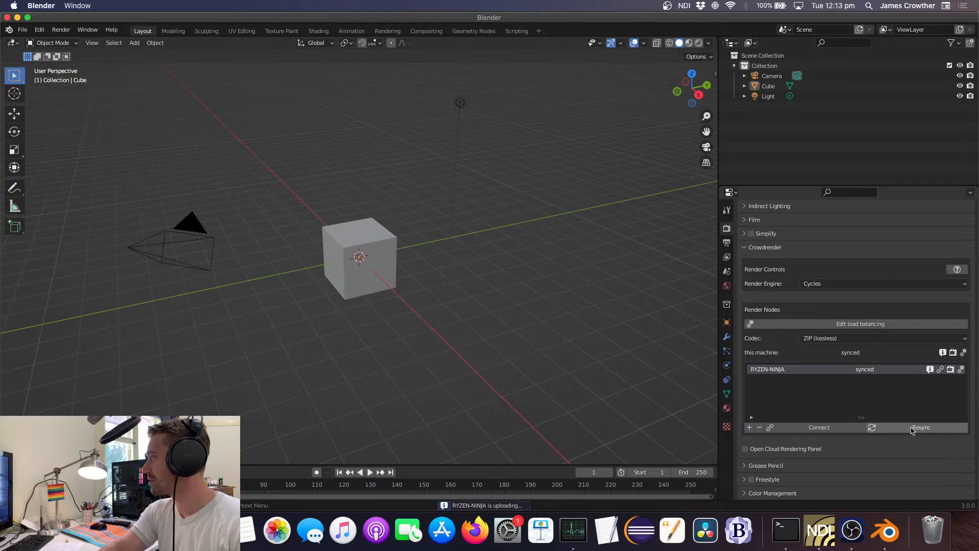